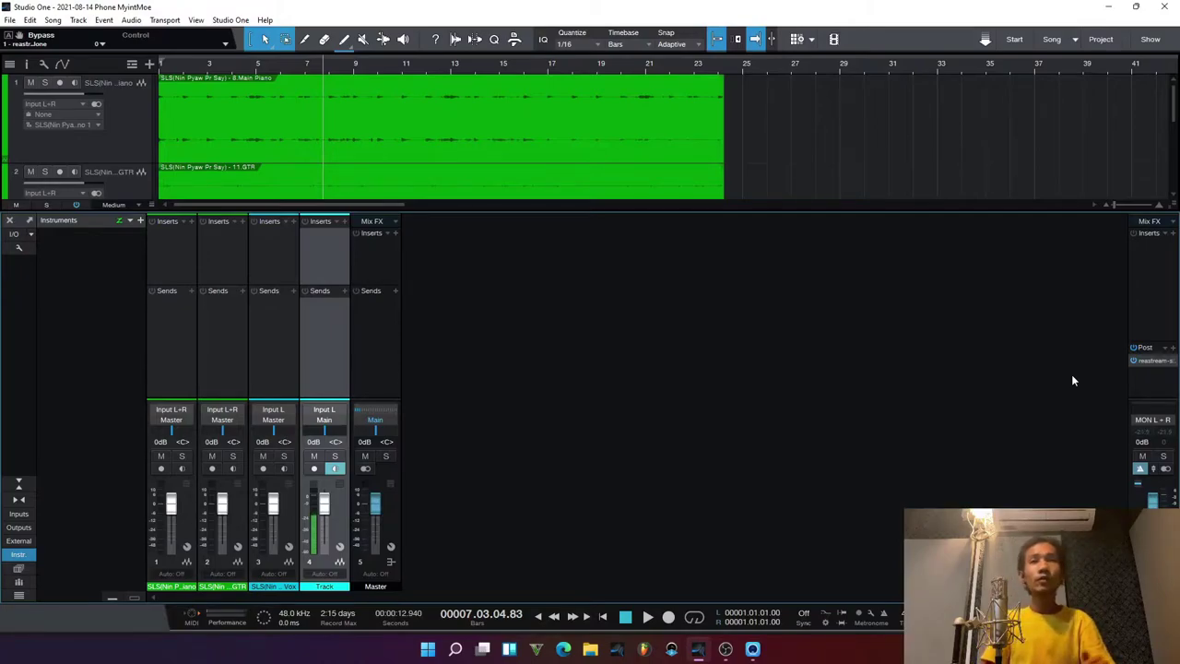
# Play the song from the beginning and insert a Gate on the Track channel
pyautogui.press(',')
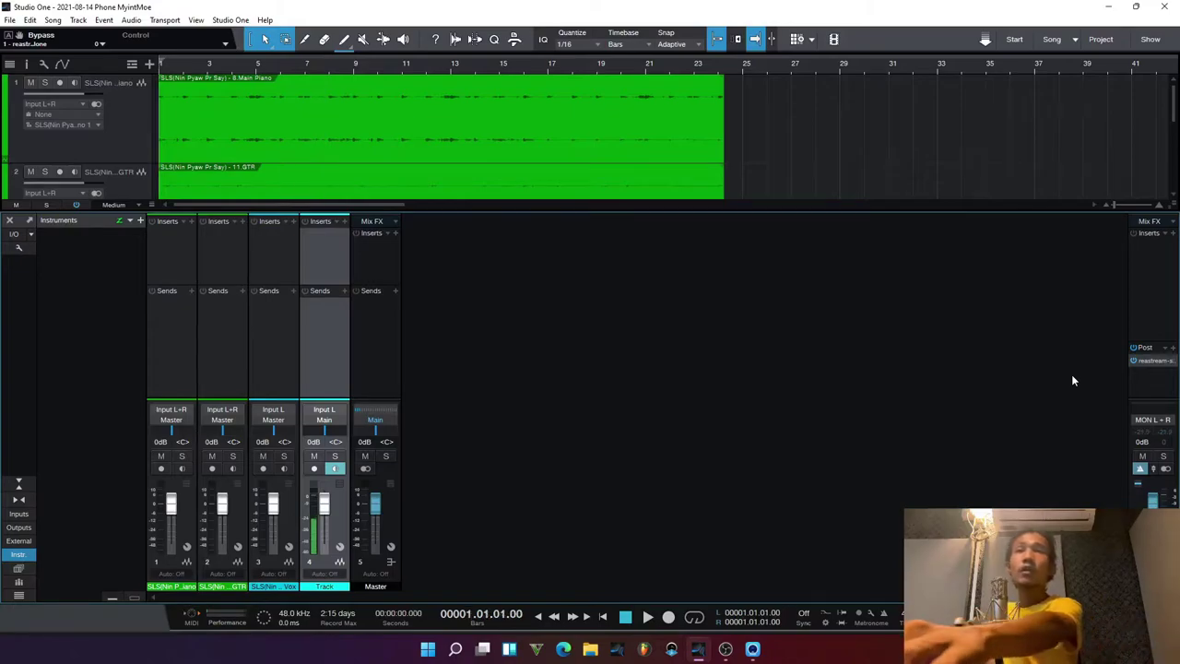
pyautogui.press('space')
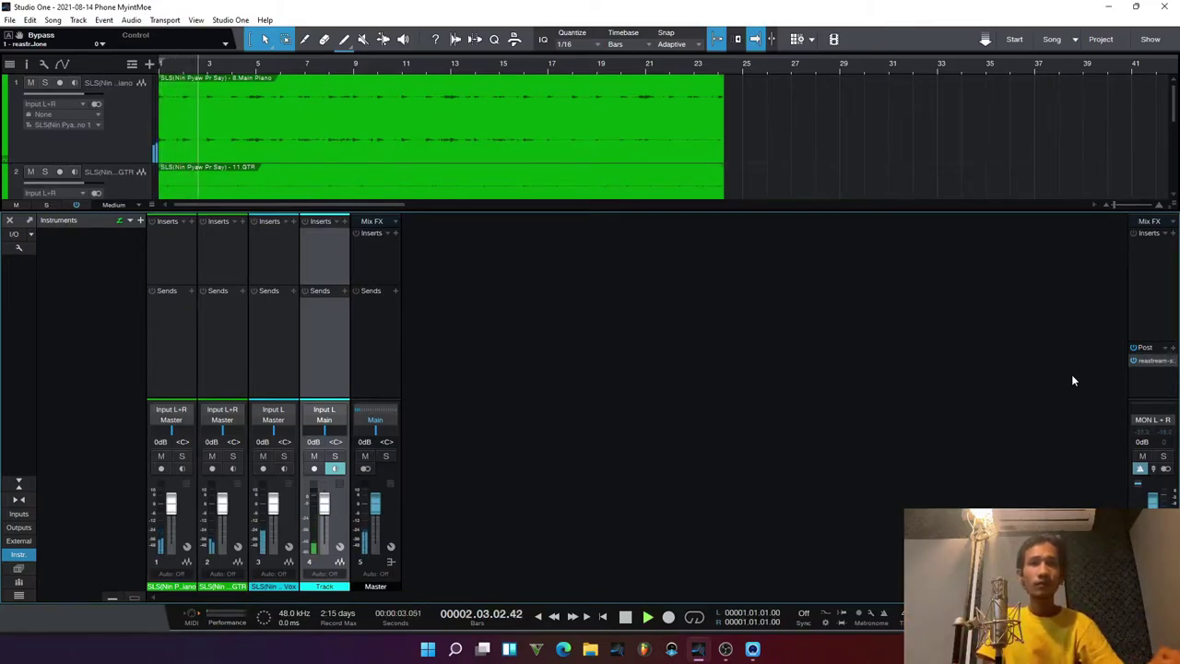
pyautogui.click(364, 232)
pyautogui.click(390, 321)
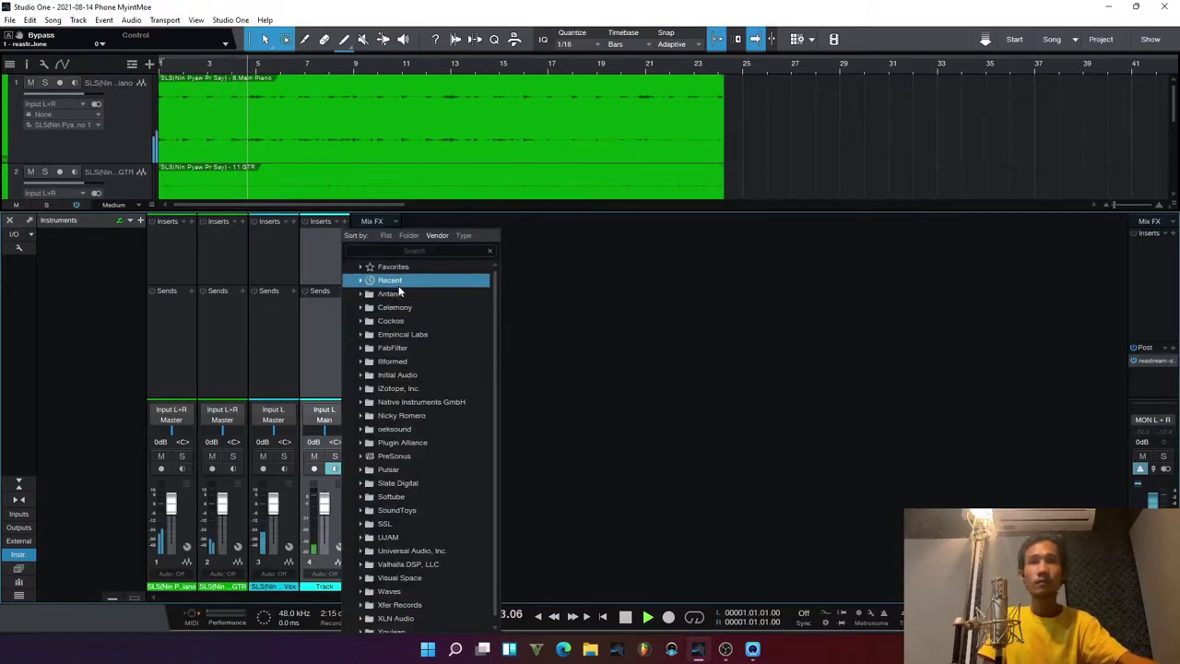
pyautogui.click(389, 279)
pyautogui.click(429, 360)
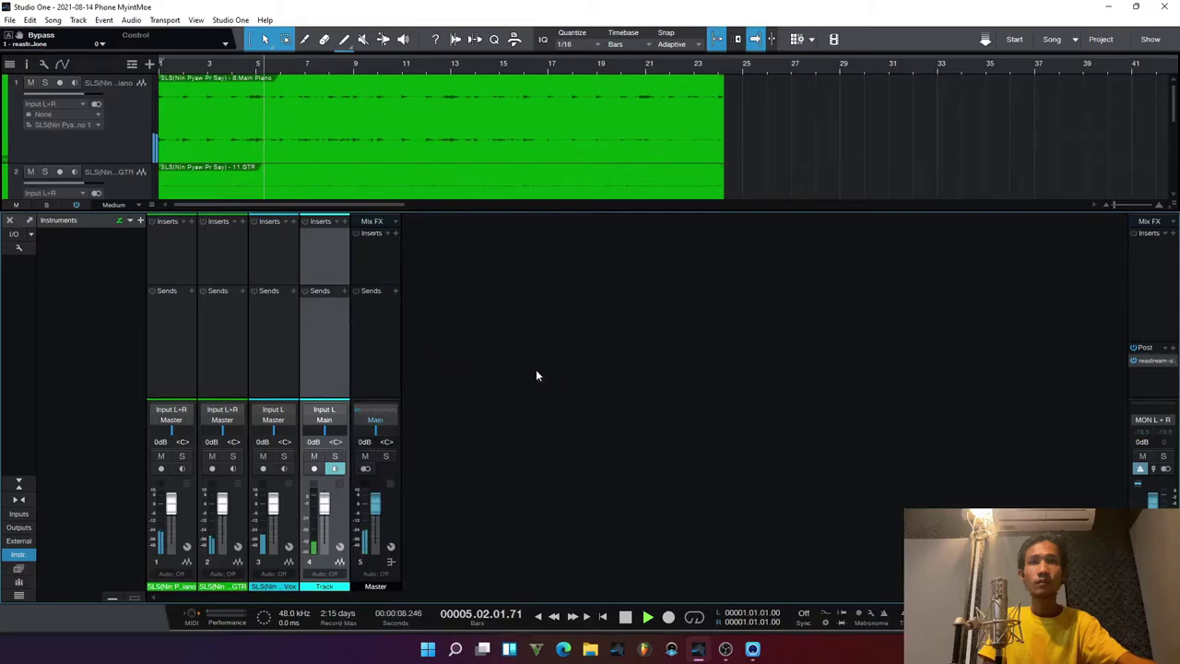
# Feed the Gate's sidechain from the Master bus, close the effect window and stop playback
pyautogui.click(690, 279)
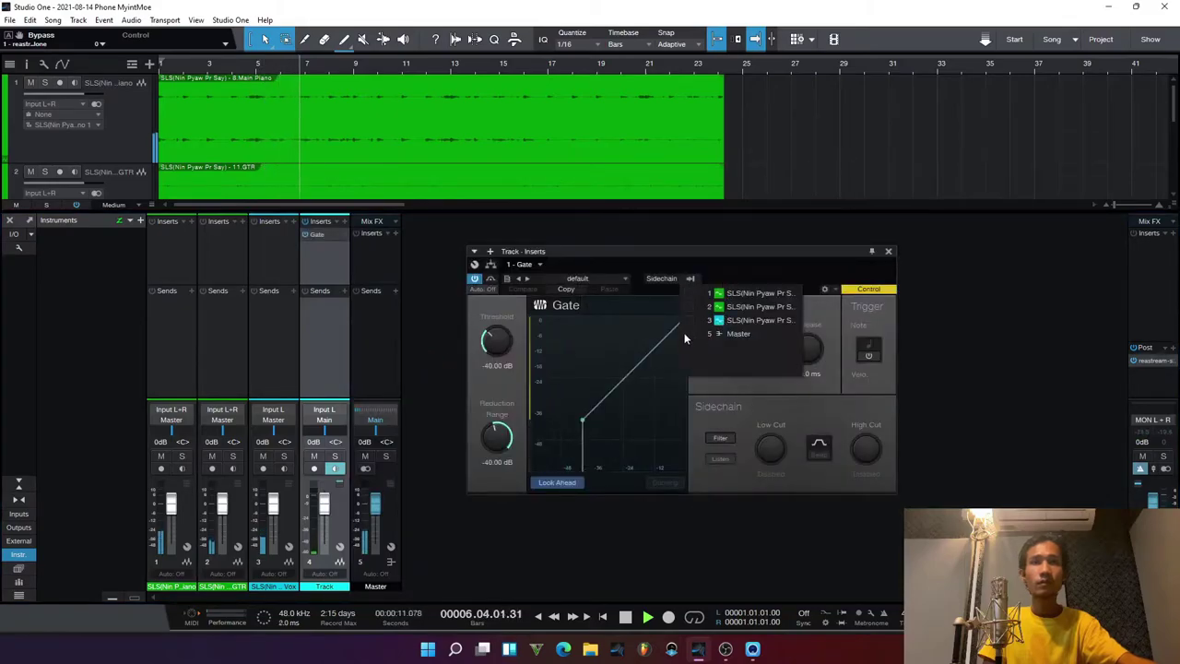
pyautogui.click(738, 333)
pyautogui.click(890, 255)
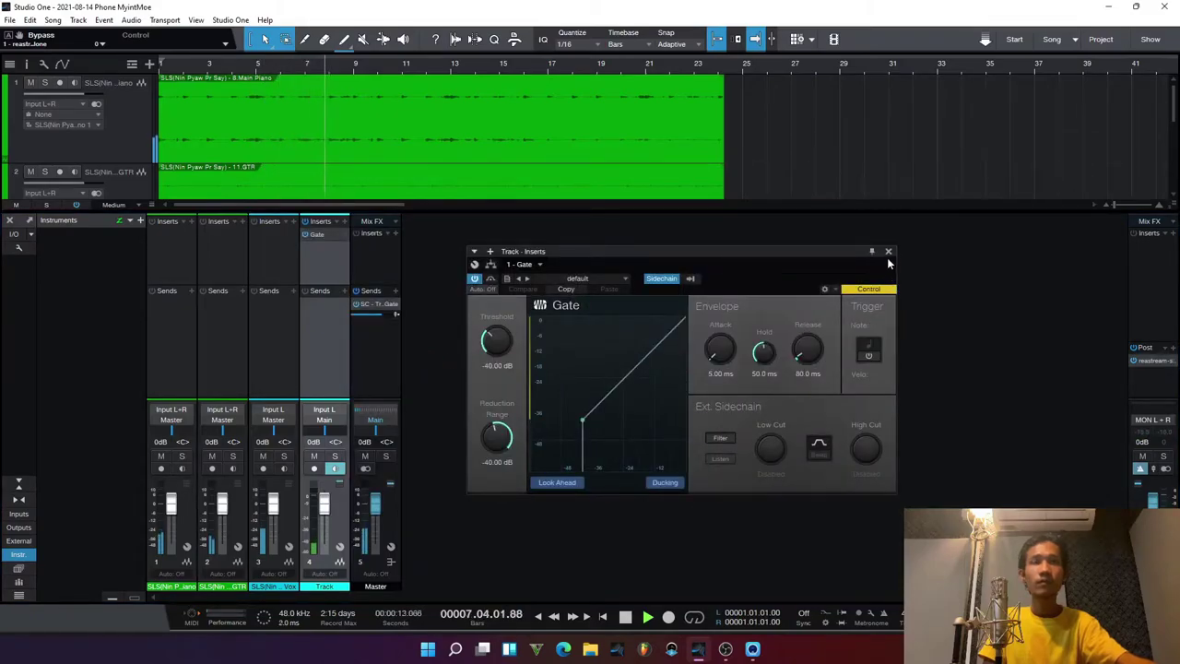
pyautogui.click(889, 252)
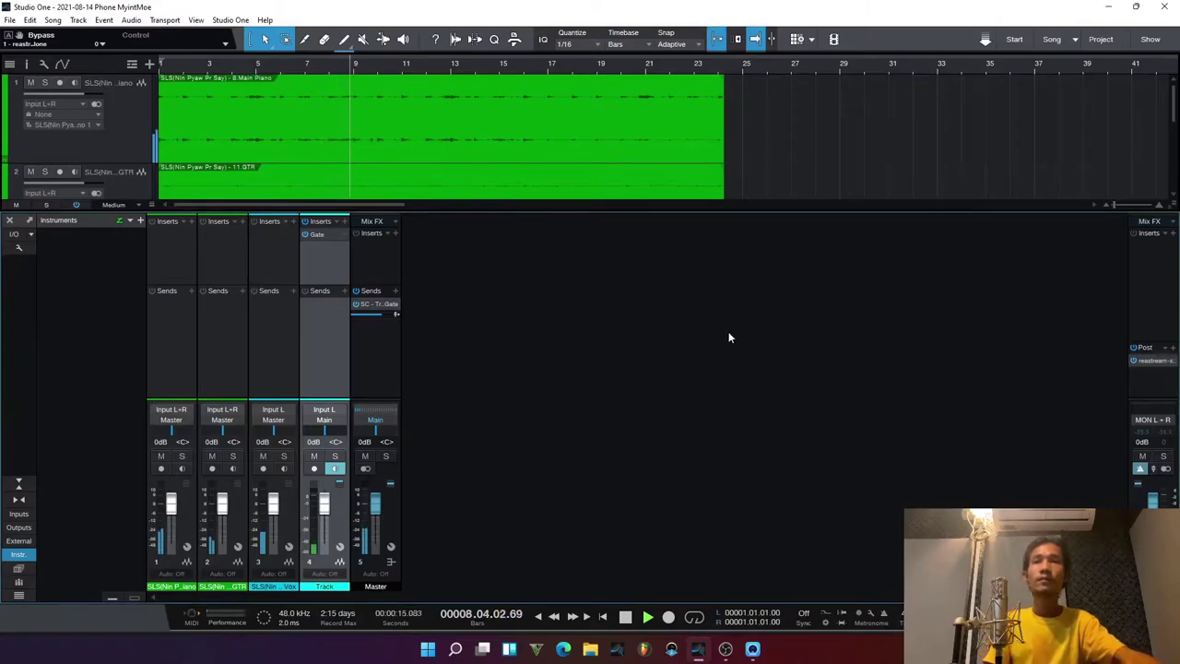
pyautogui.press('space')
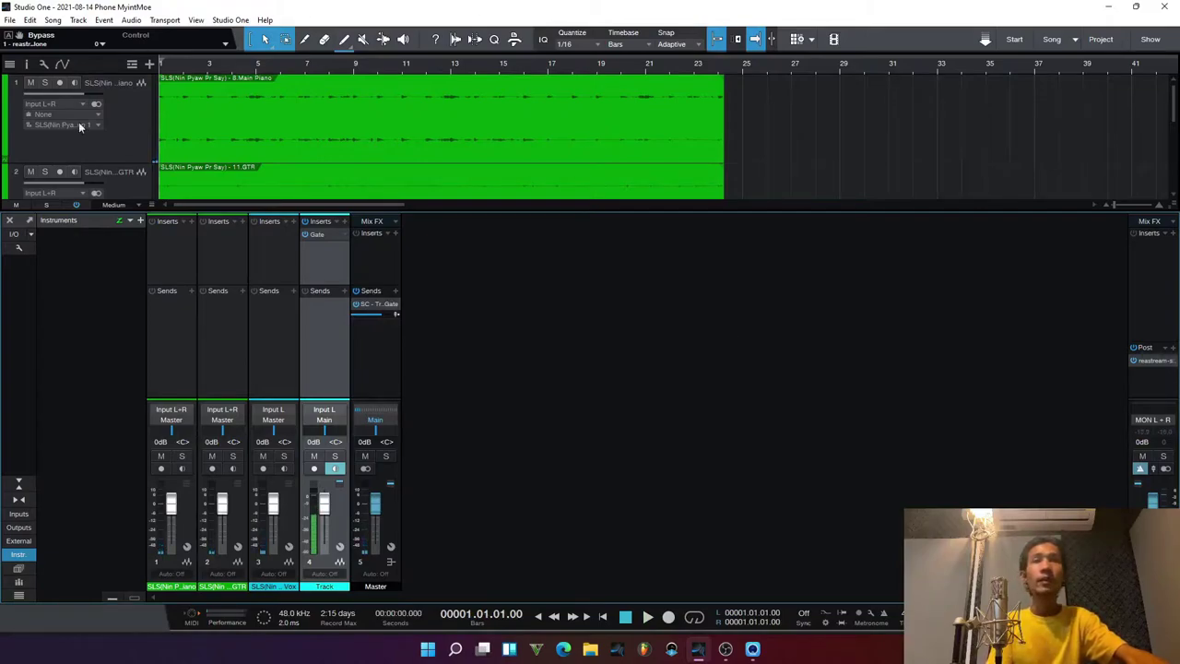
# Enlarge the arrangement area around the Main Vox track and make the mixer's insert racks taller
pyautogui.scroll(-2, 235, 140)
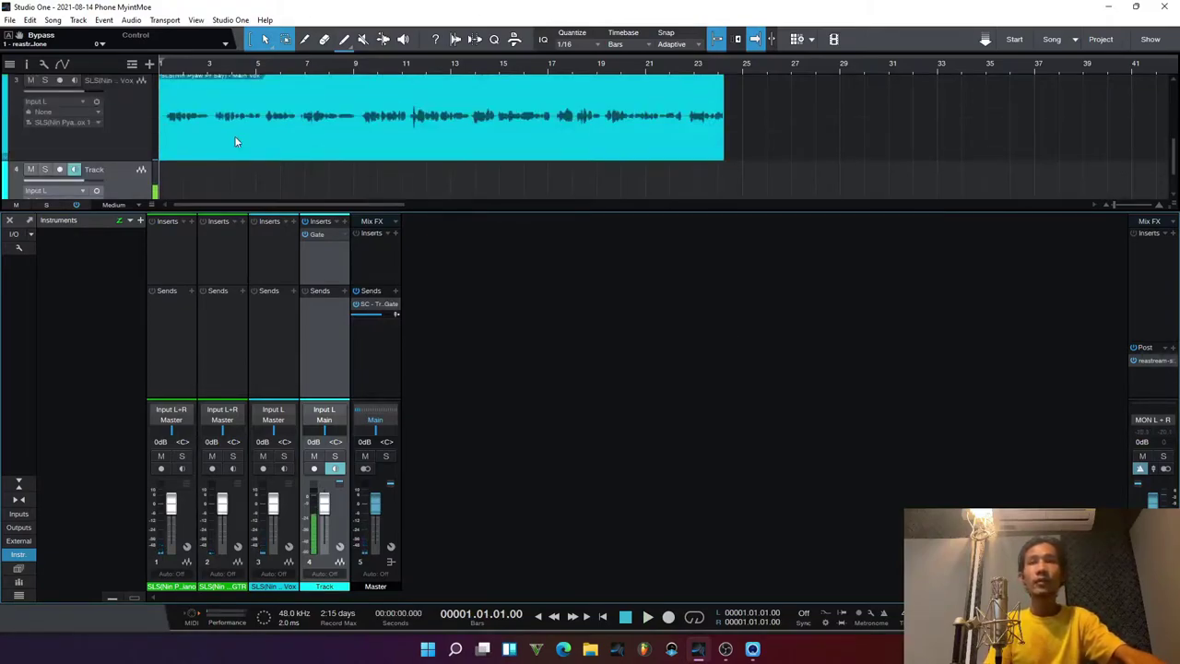
pyautogui.scroll(1, 235, 140)
pyautogui.moveTo(264, 204); pyautogui.dragTo(275, 230)
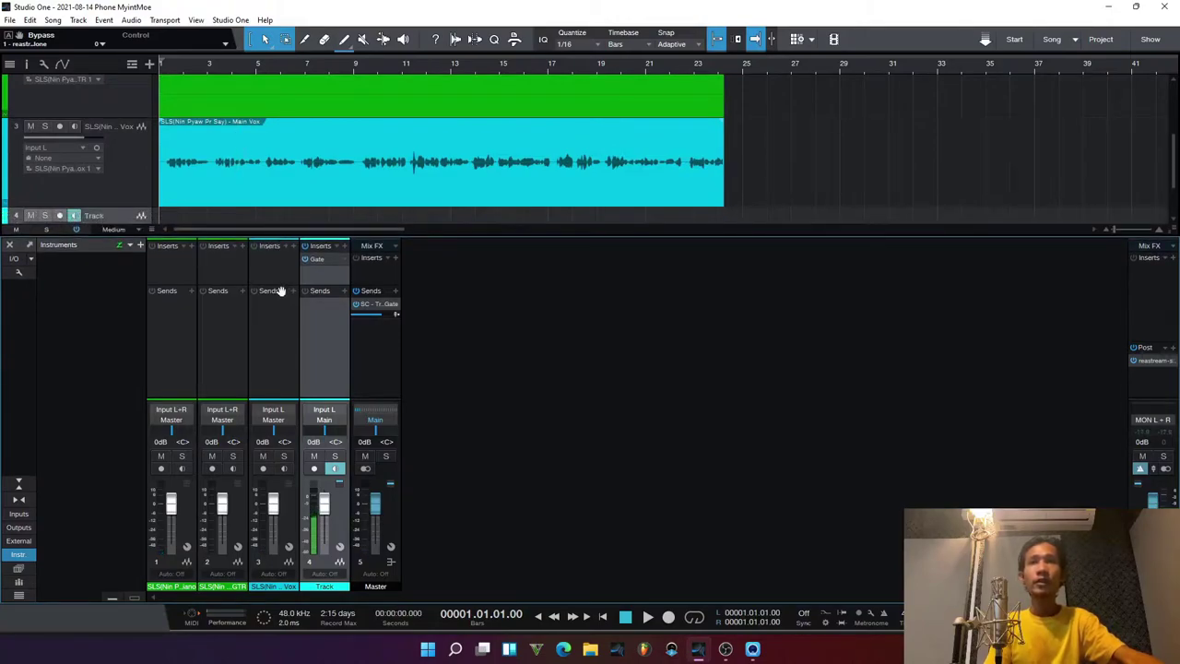
pyautogui.click(277, 290)
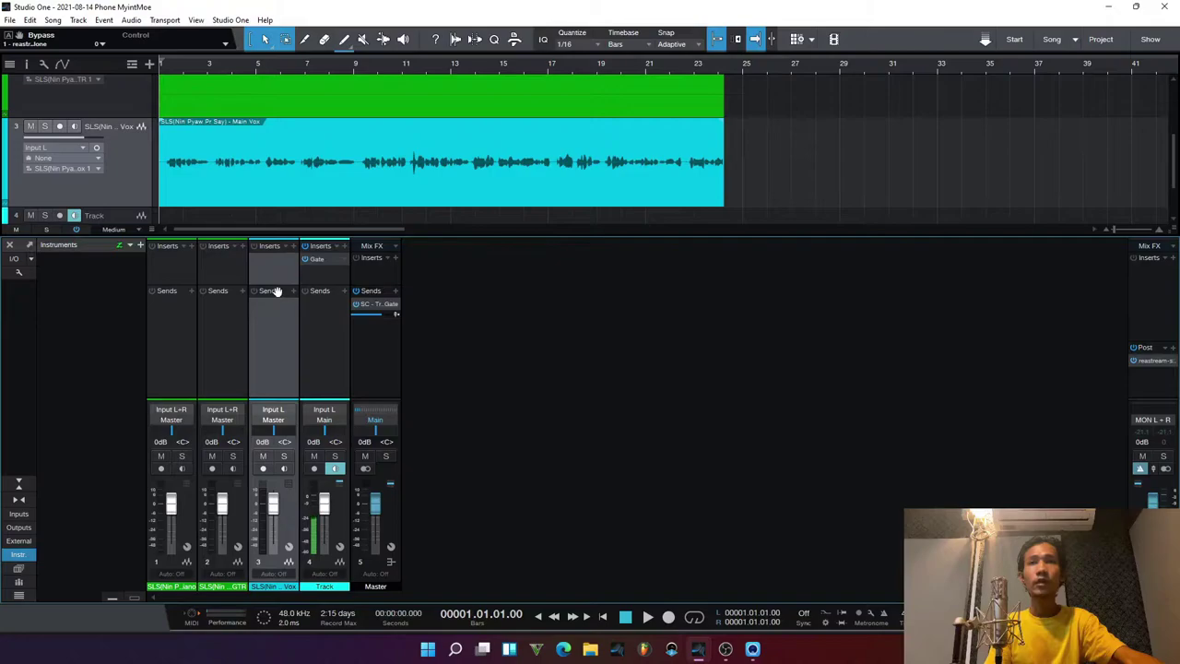
pyautogui.moveTo(277, 291); pyautogui.dragTo(282, 321)
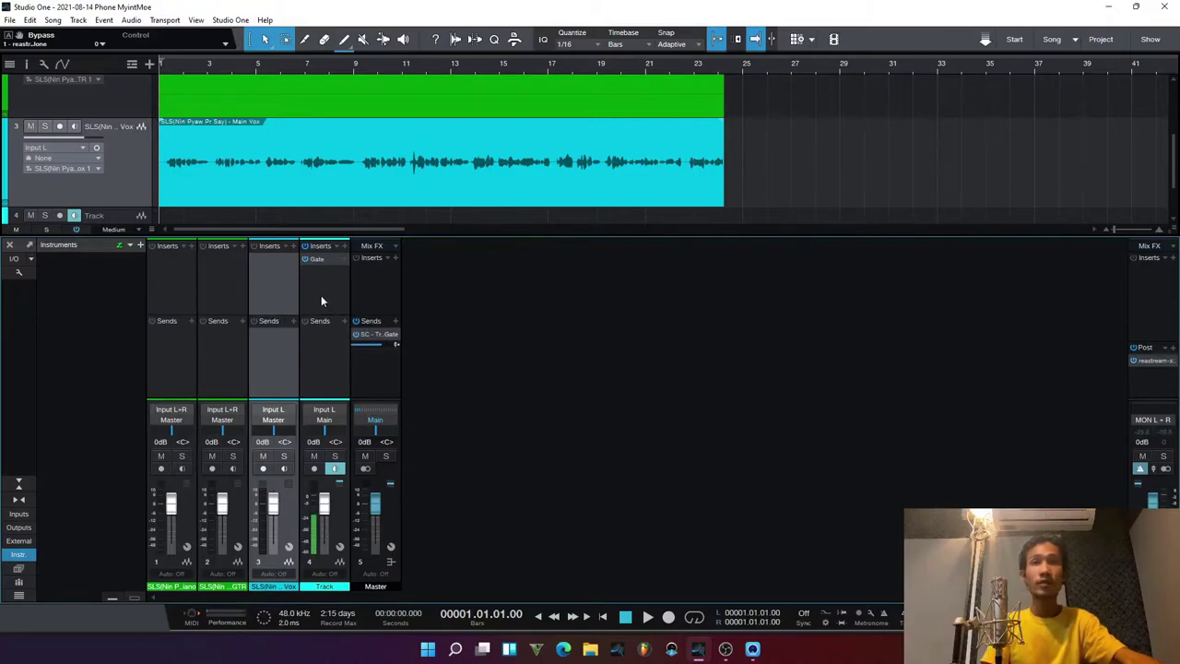
pyautogui.click(321, 296)
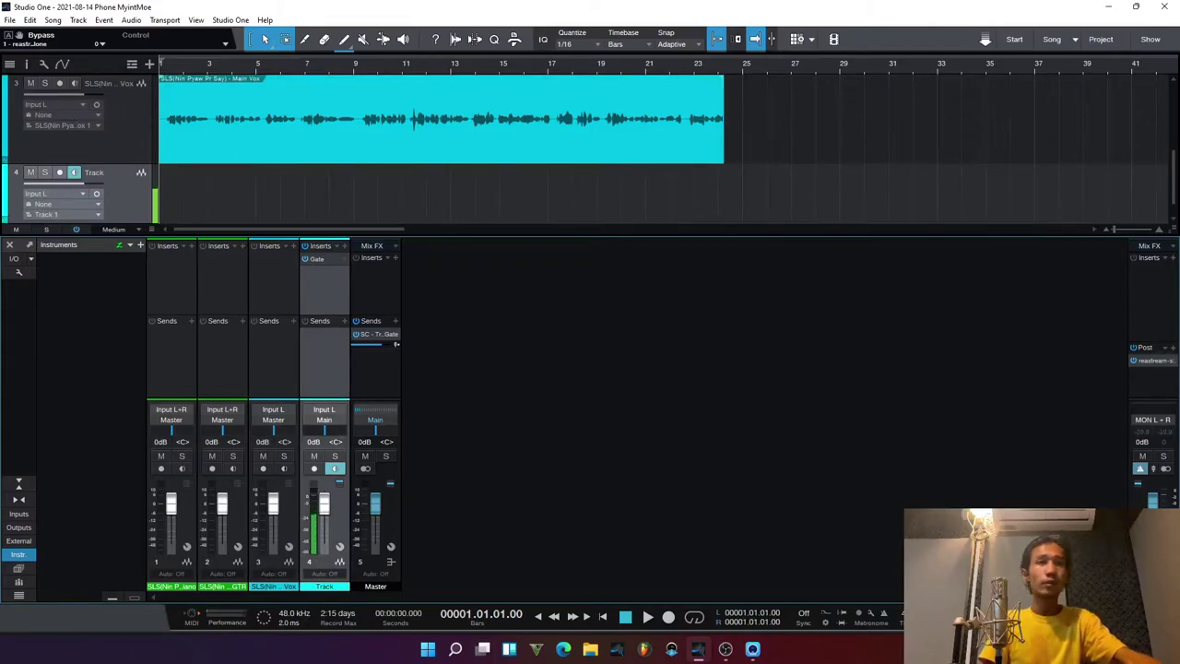
# Add the PreSonus Room Reverb as a send effect on the Main Vox channel
pyautogui.press('F7')
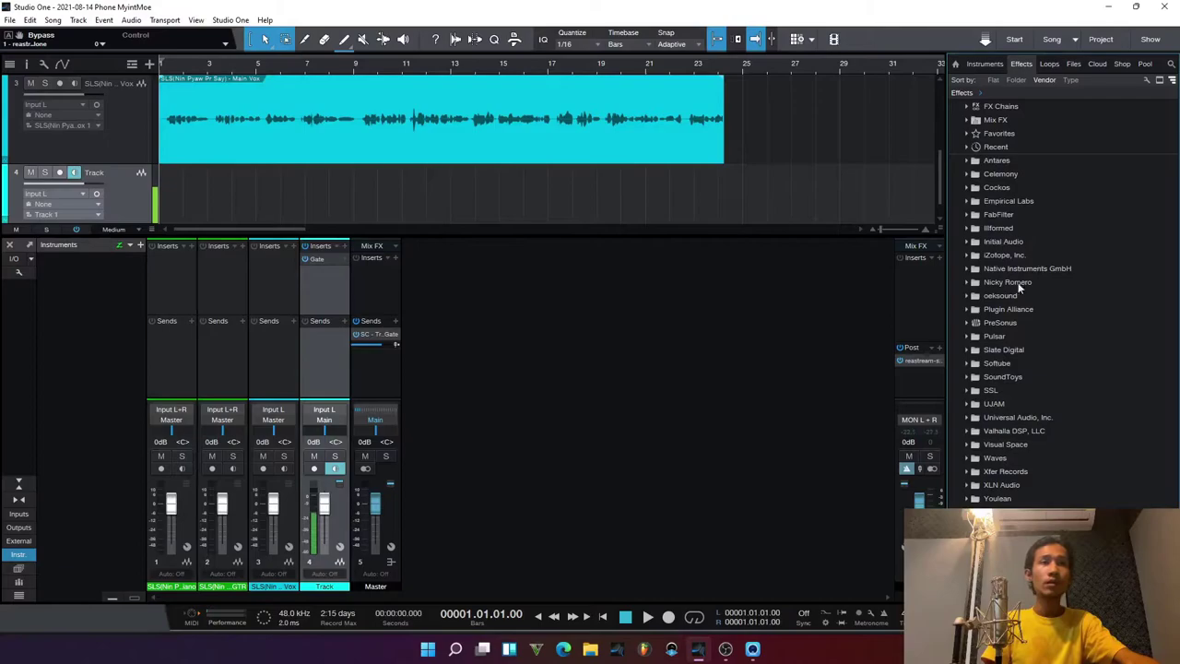
pyautogui.click(967, 323)
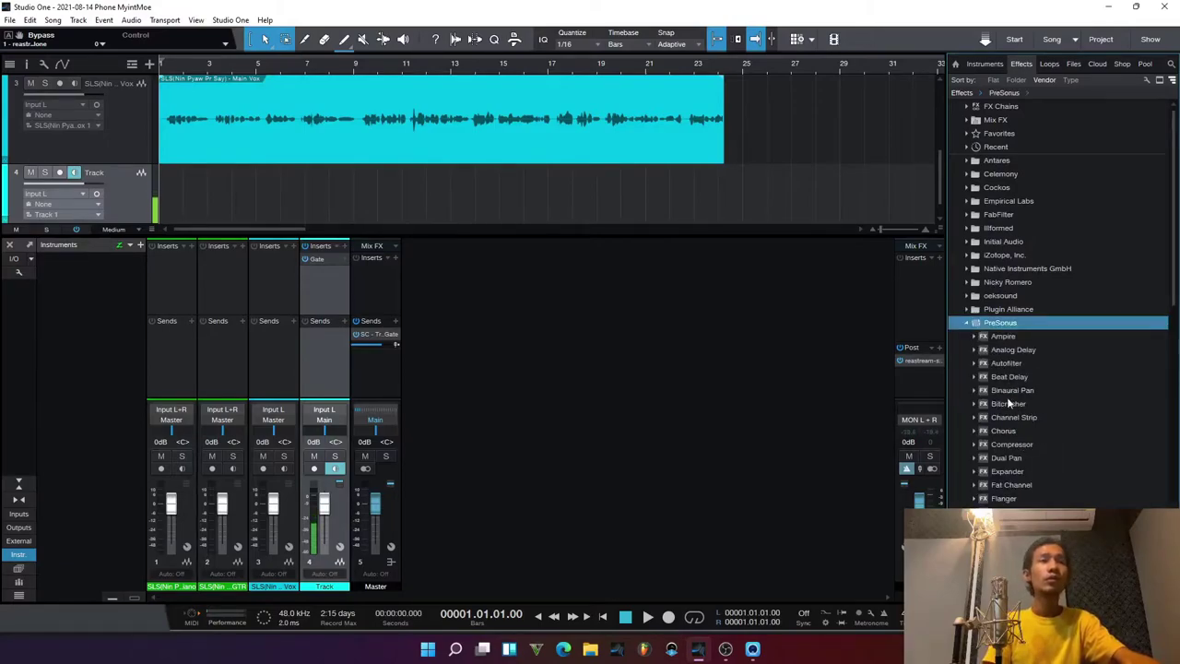
pyautogui.scroll(-3, 1015, 434)
pyautogui.scroll(-6, 1011, 429)
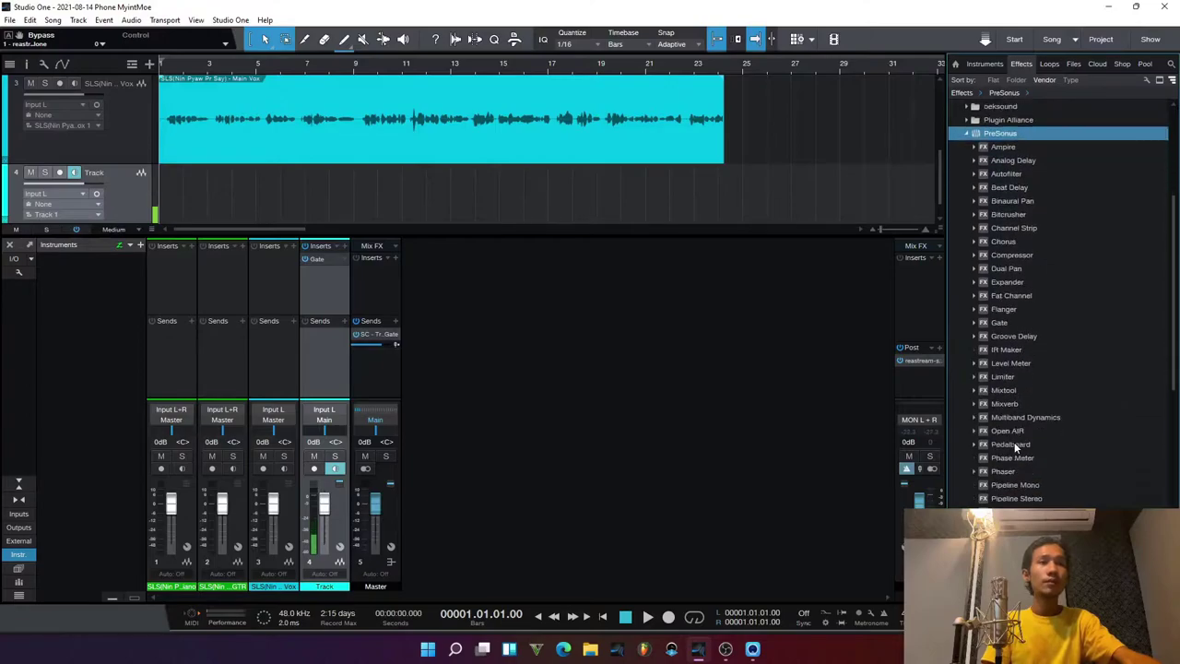
pyautogui.scroll(-1, 1014, 463)
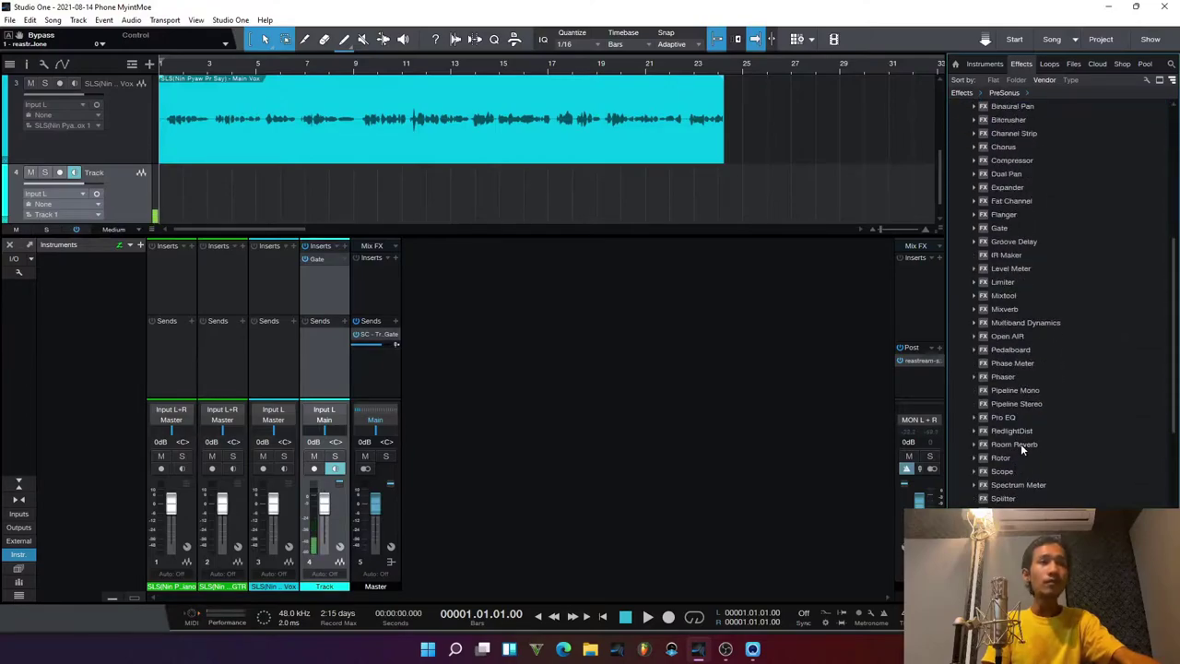
pyautogui.click(989, 449)
pyautogui.moveTo(987, 449); pyautogui.dragTo(267, 338)
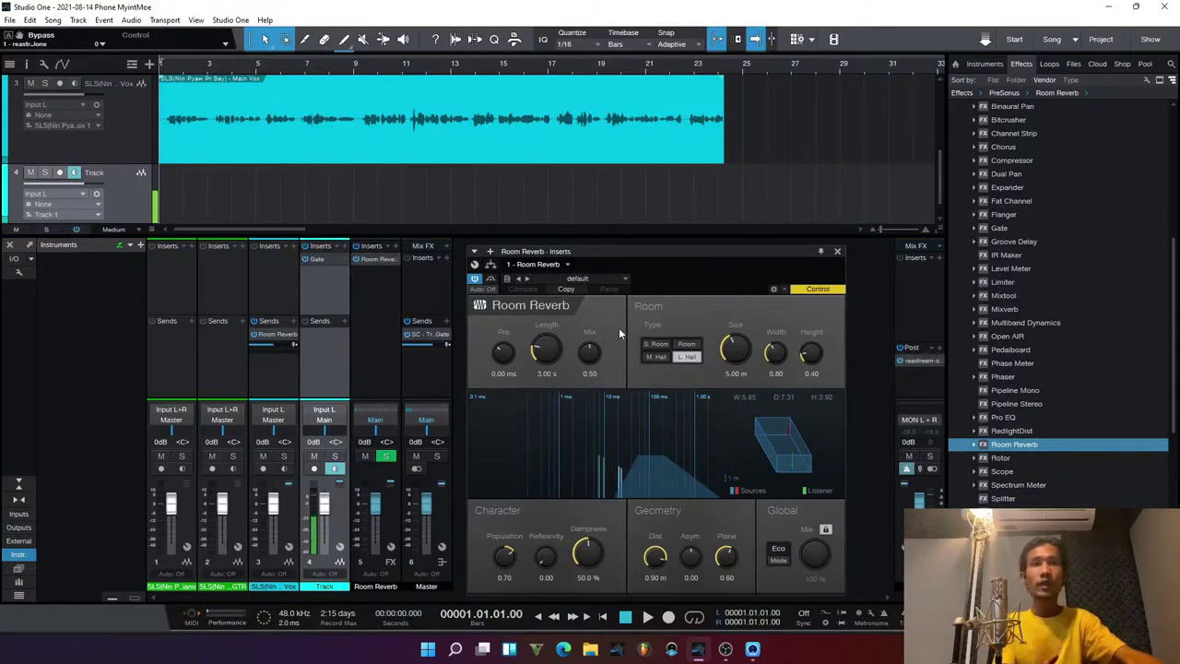
# Set the Room Reverb pre-delay to 51.7 ms, hide the effects browser and audition the song with the reverb
pyautogui.moveTo(500, 350); pyautogui.dragTo(502, 337)
pyautogui.press('space')
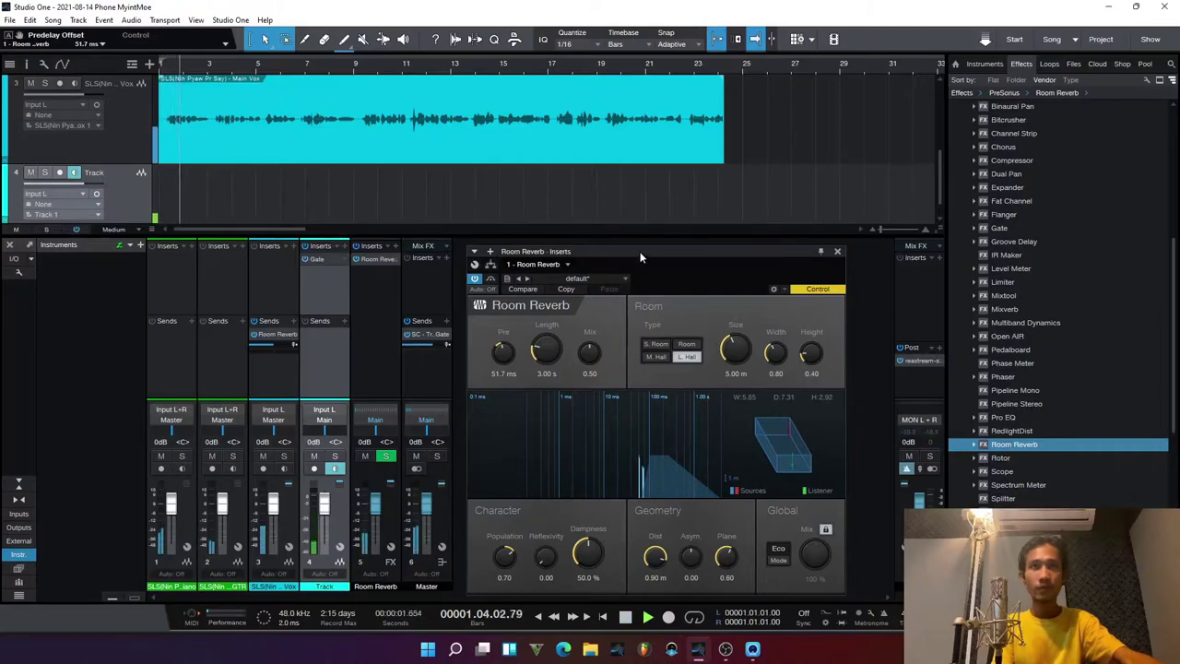
pyautogui.moveTo(640, 253); pyautogui.dragTo(599, 207)
pyautogui.press('F5')
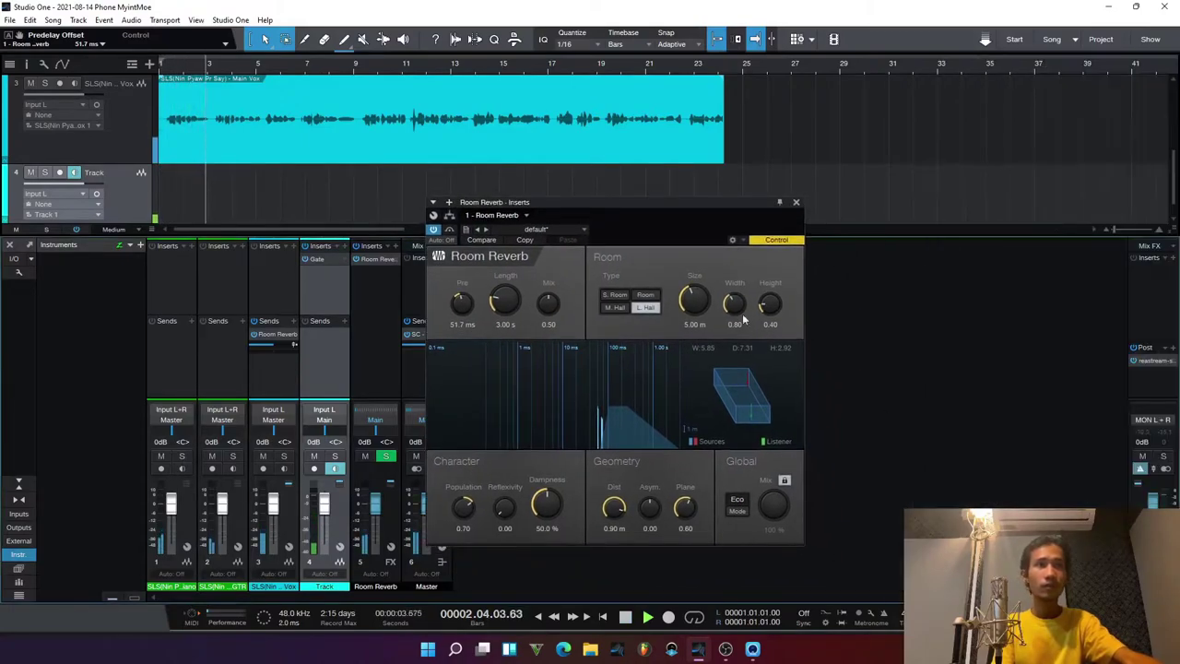
pyautogui.moveTo(629, 205); pyautogui.dragTo(583, 179)
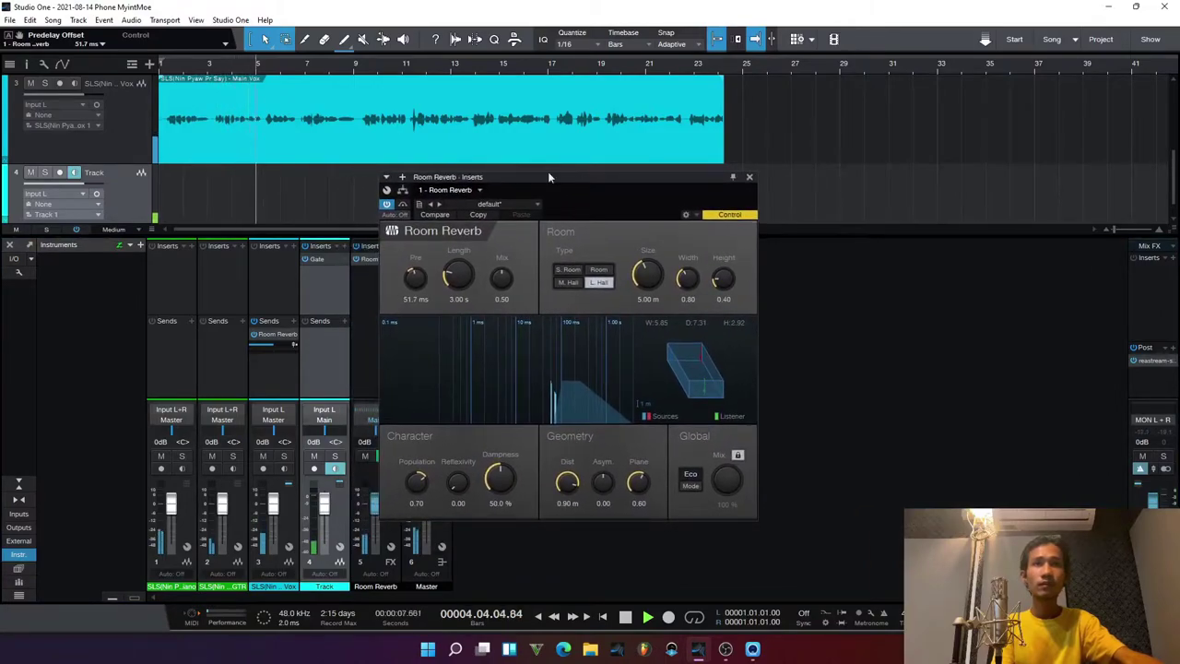
pyautogui.press('space')
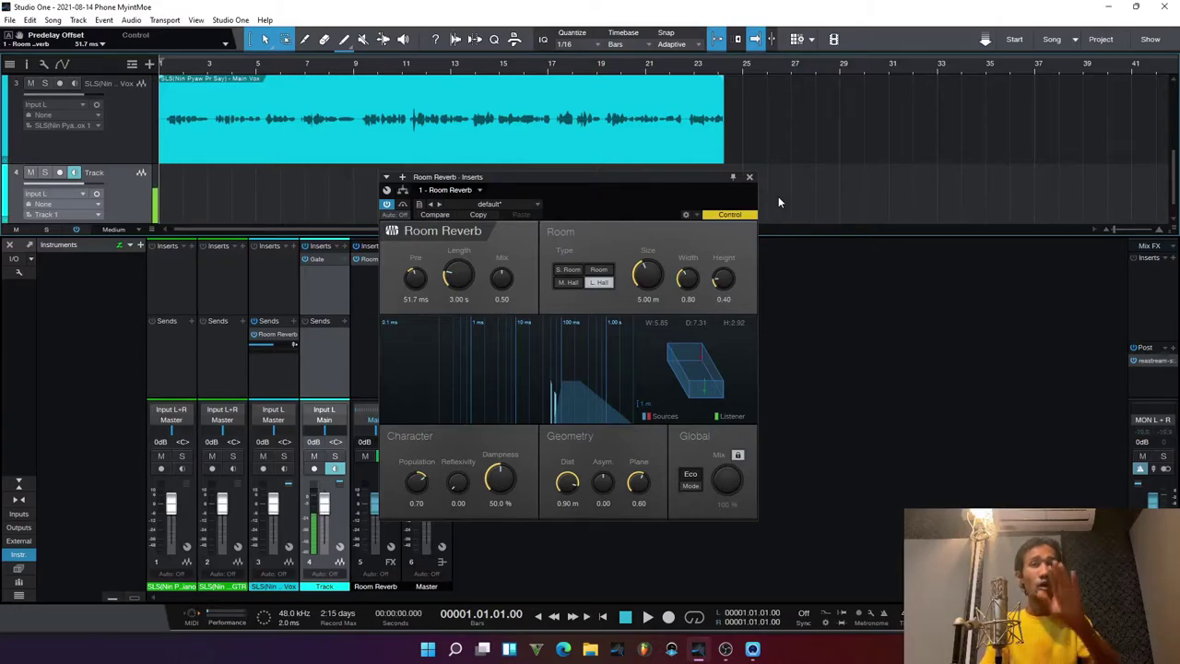
pyautogui.press('space')
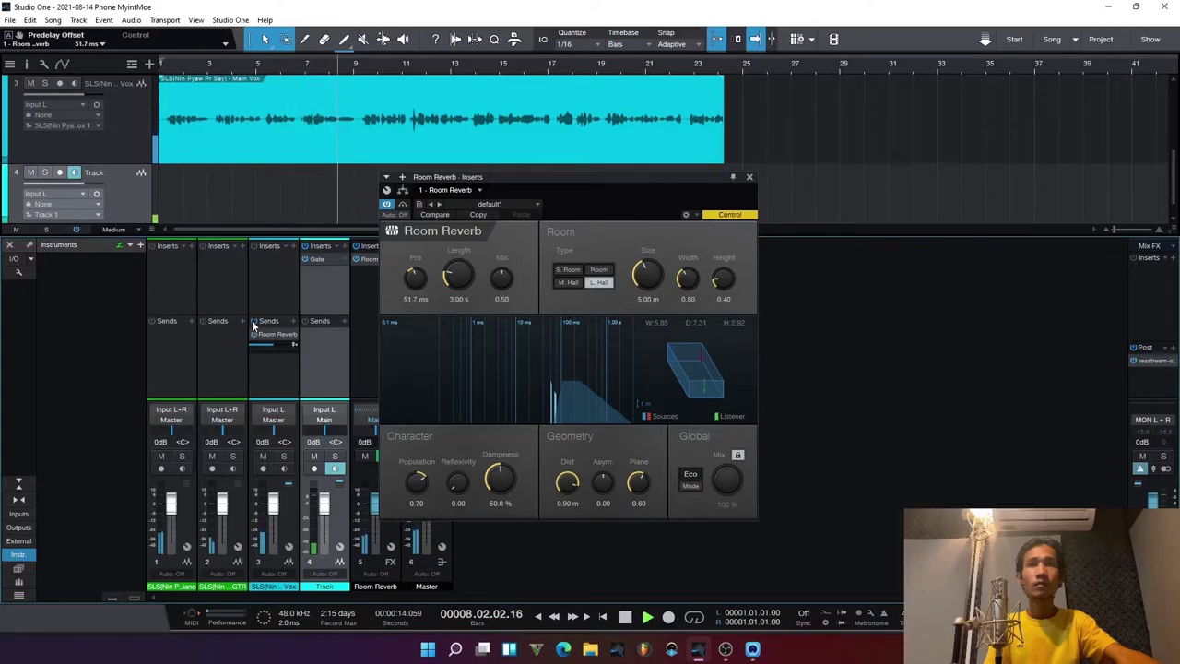
pyautogui.press('space')
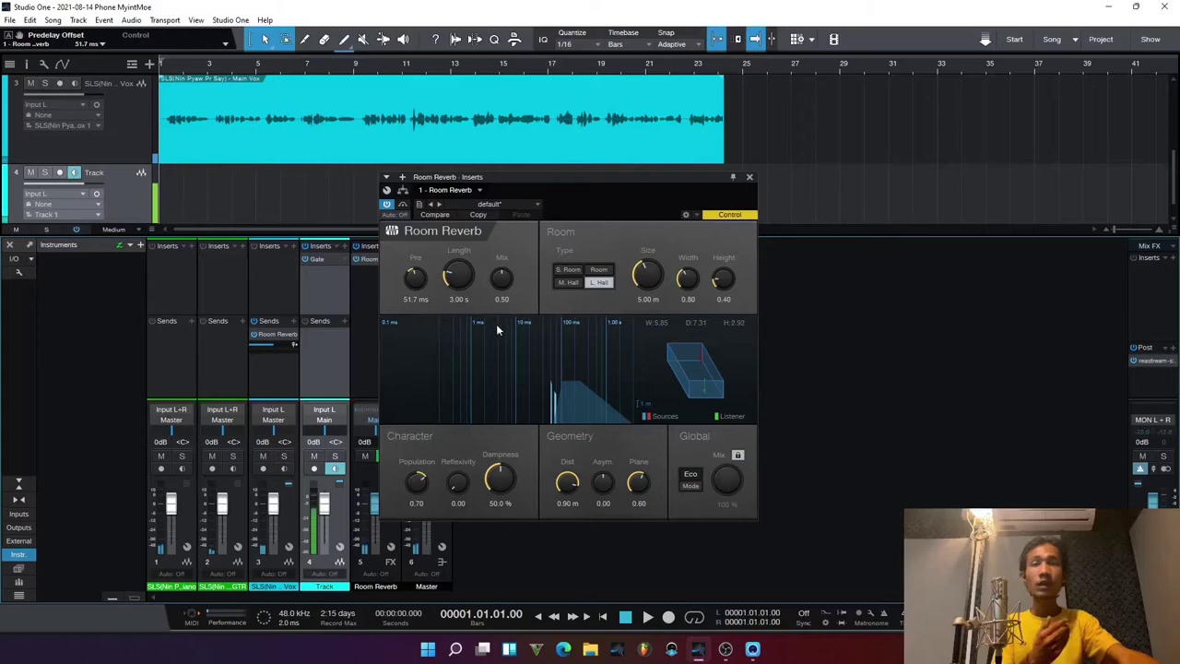
# Close the Room Reverb window and route the Room Reverb channel's output to Master
pyautogui.click(750, 177)
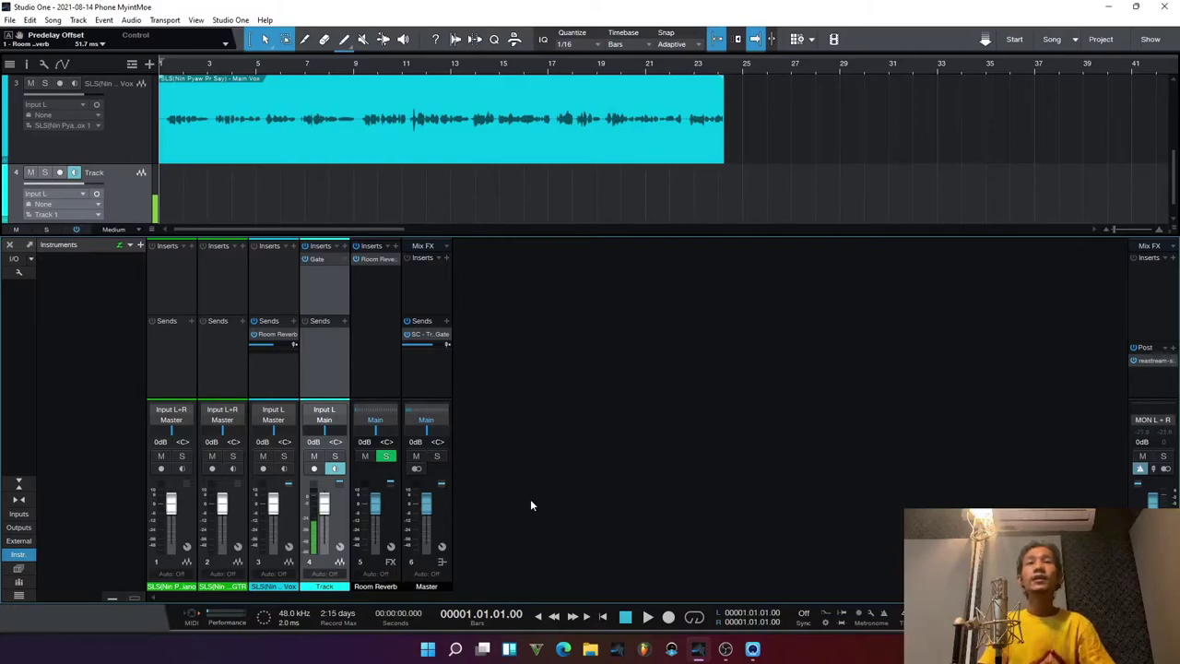
pyautogui.click(375, 421)
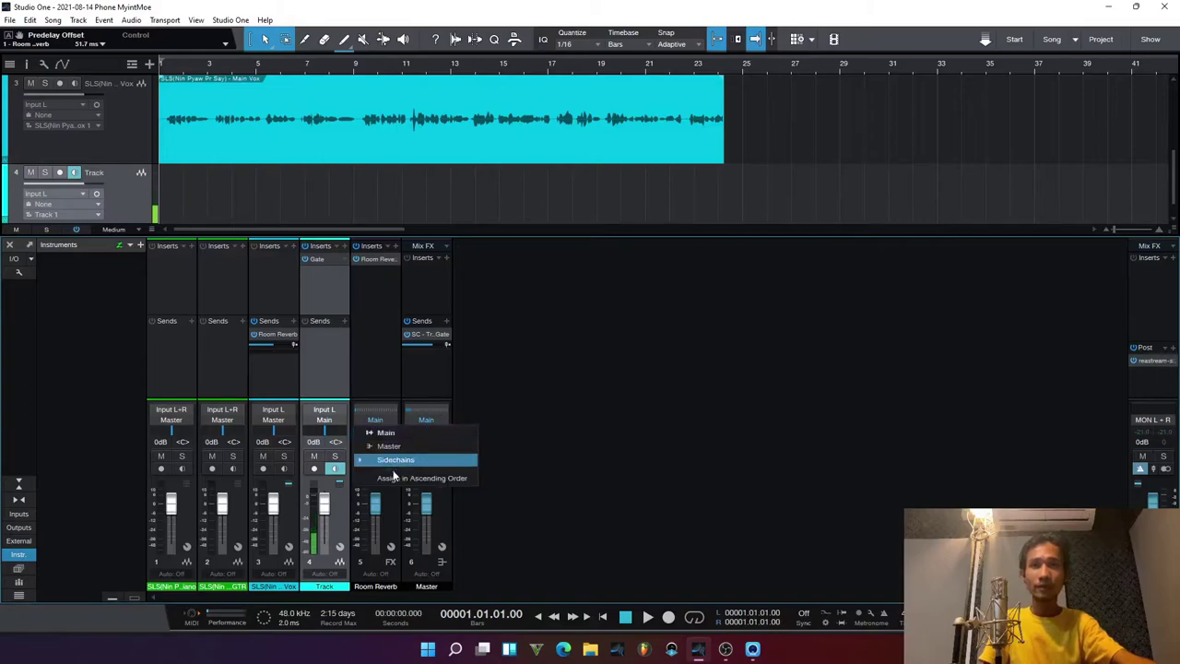
pyautogui.click(403, 447)
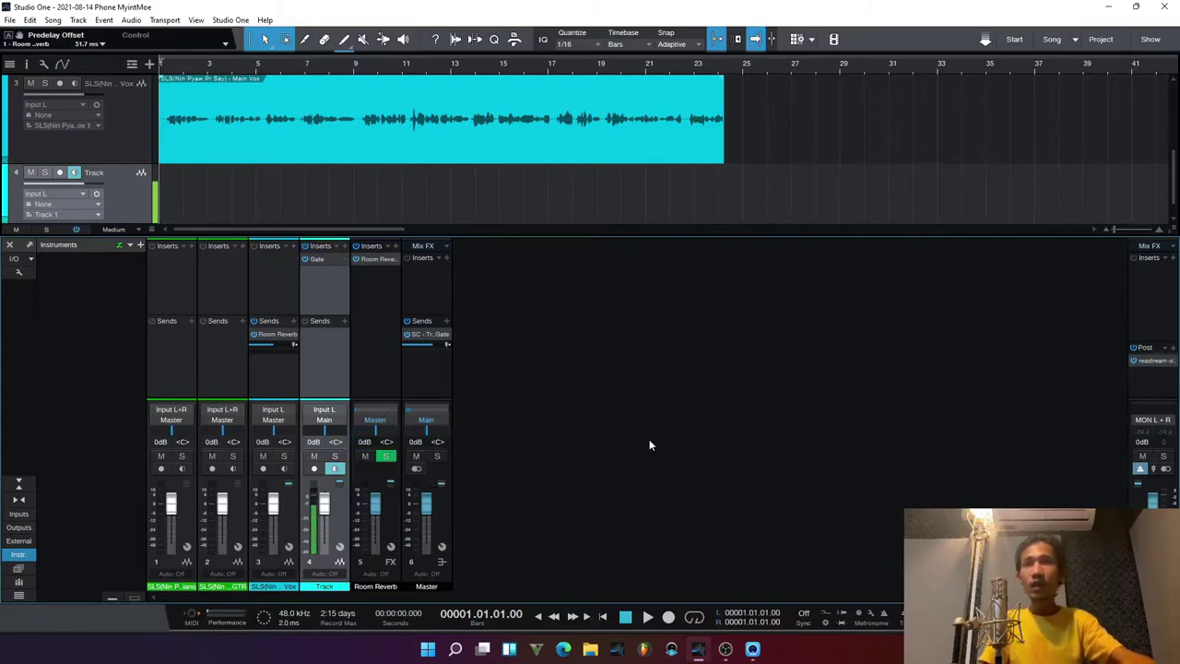
# Insert a Compressor after the reverb on the Room Reverb channel
pyautogui.click(377, 301)
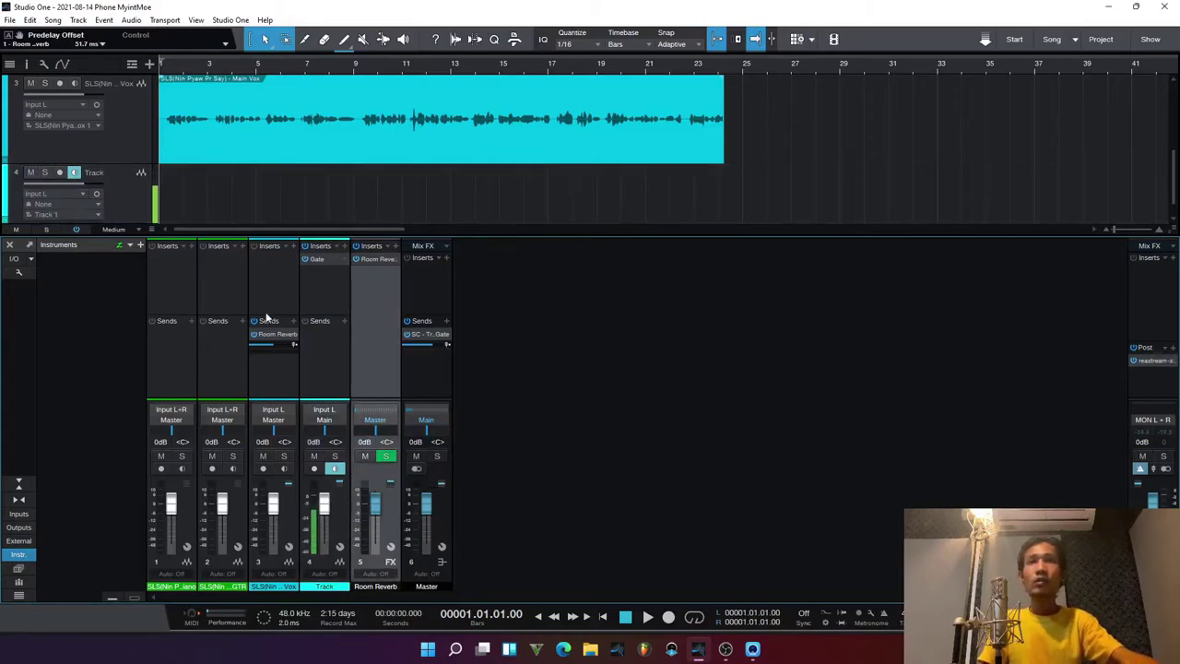
pyautogui.click(272, 384)
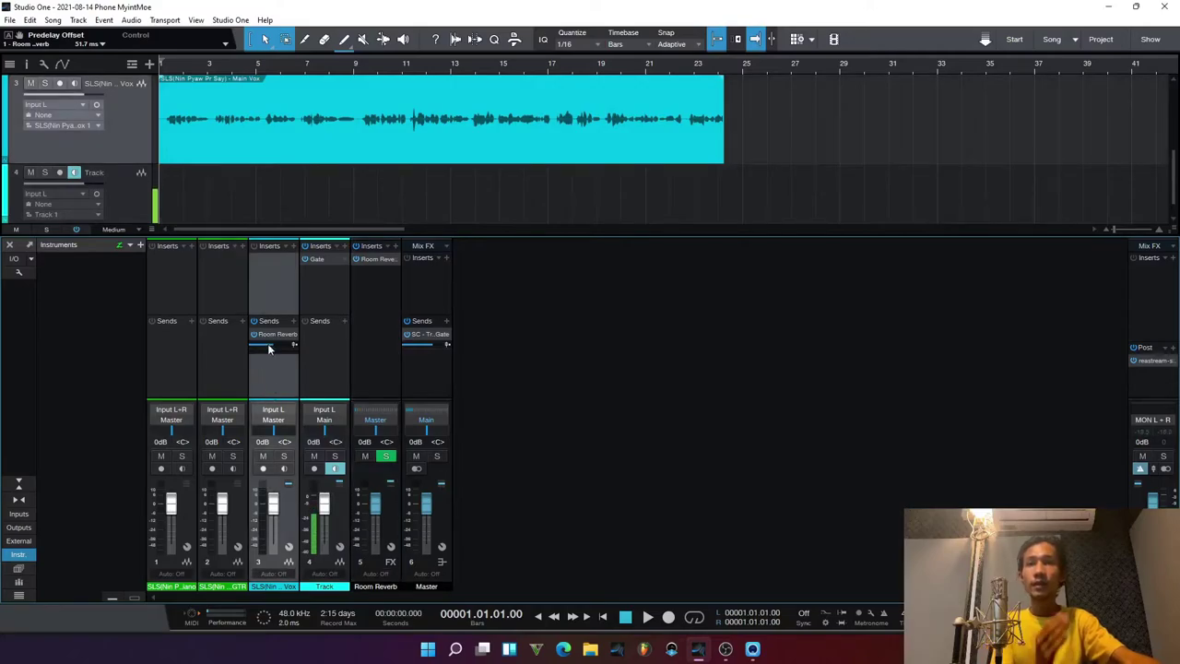
pyautogui.click(371, 370)
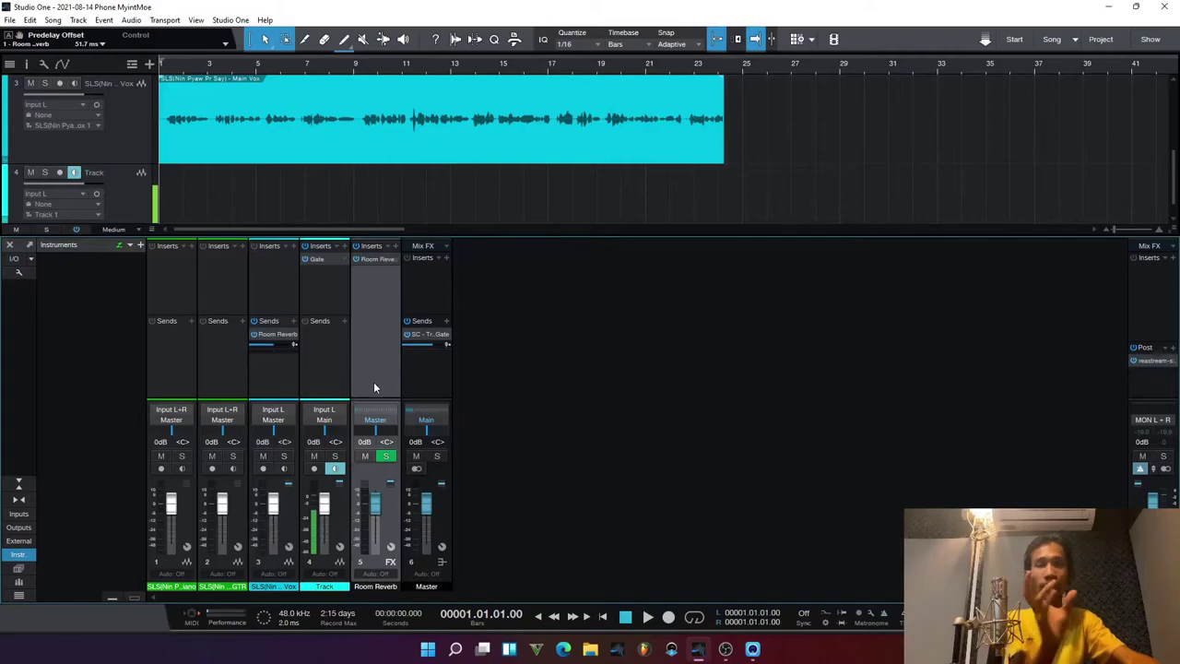
pyautogui.click(395, 246)
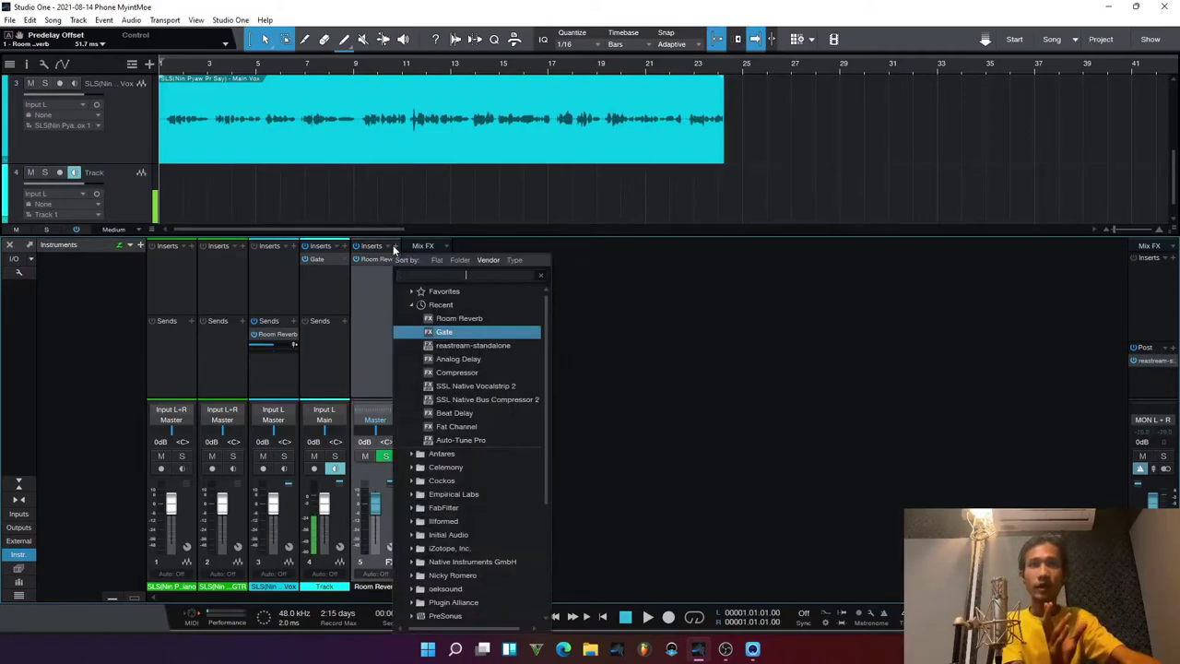
pyautogui.click(483, 361)
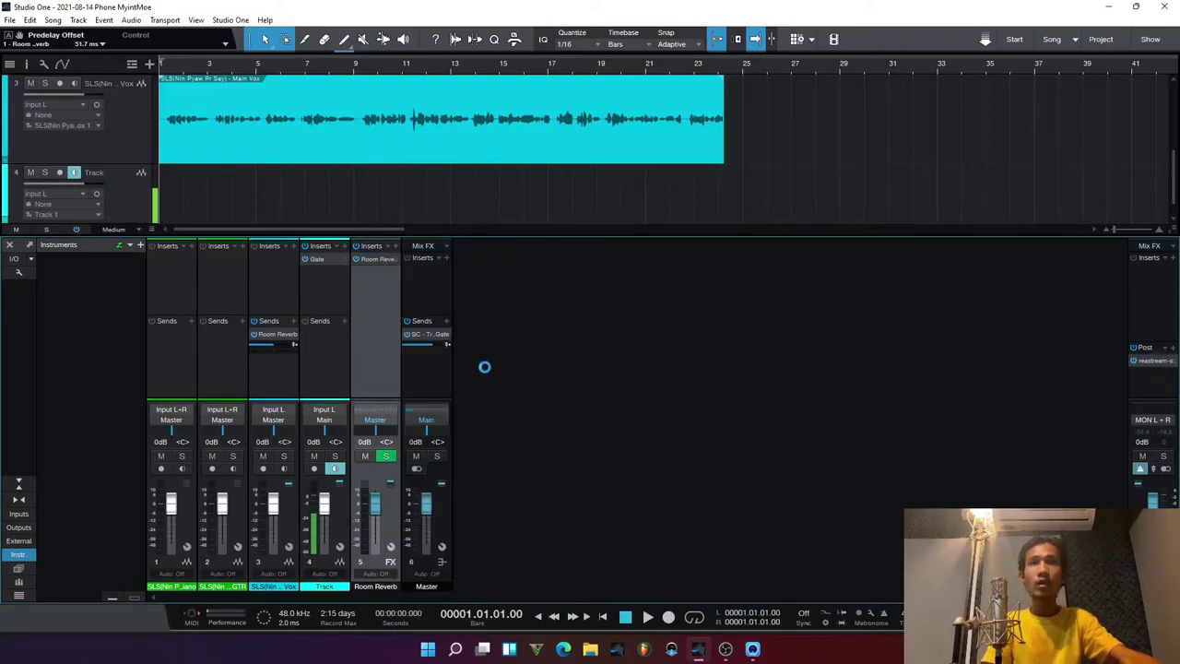
# Feed the Compressor's sidechain from the Main Vox track
pyautogui.moveTo(661, 180); pyautogui.dragTo(555, 196)
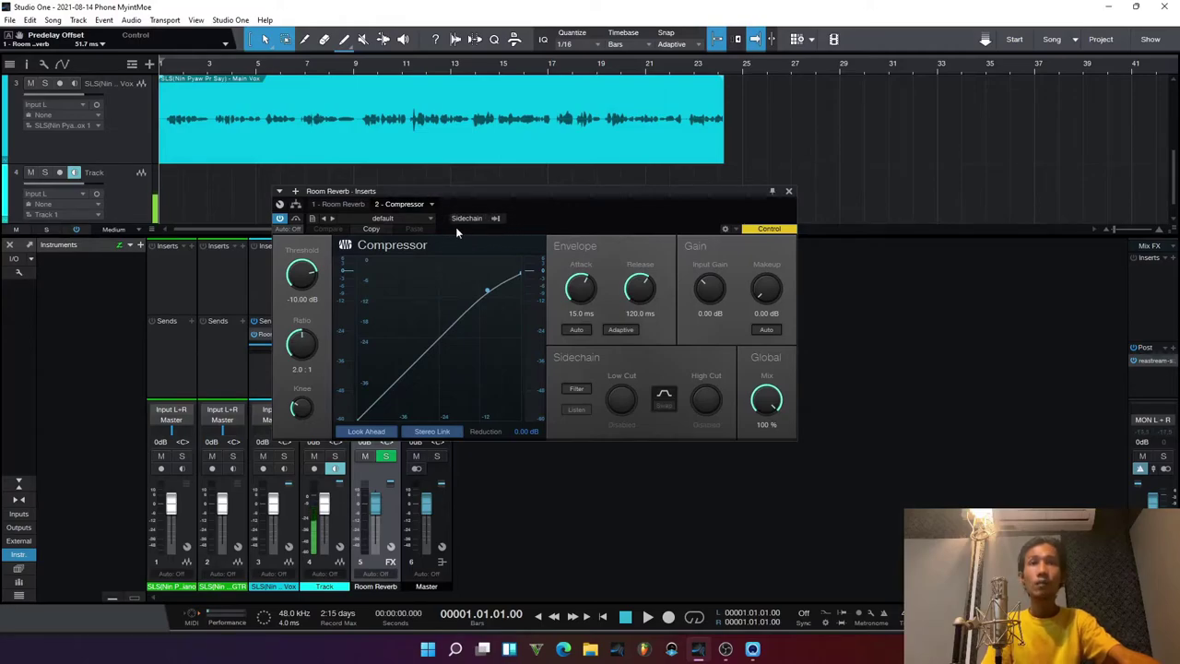
pyautogui.click(497, 218)
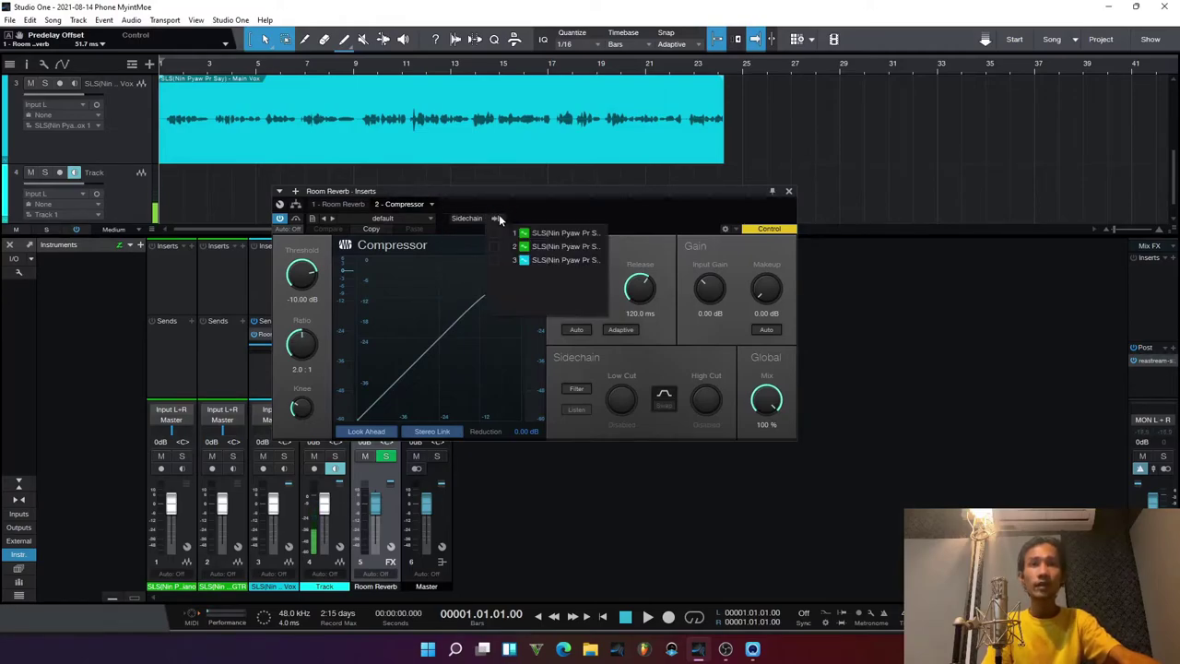
pyautogui.click(498, 260)
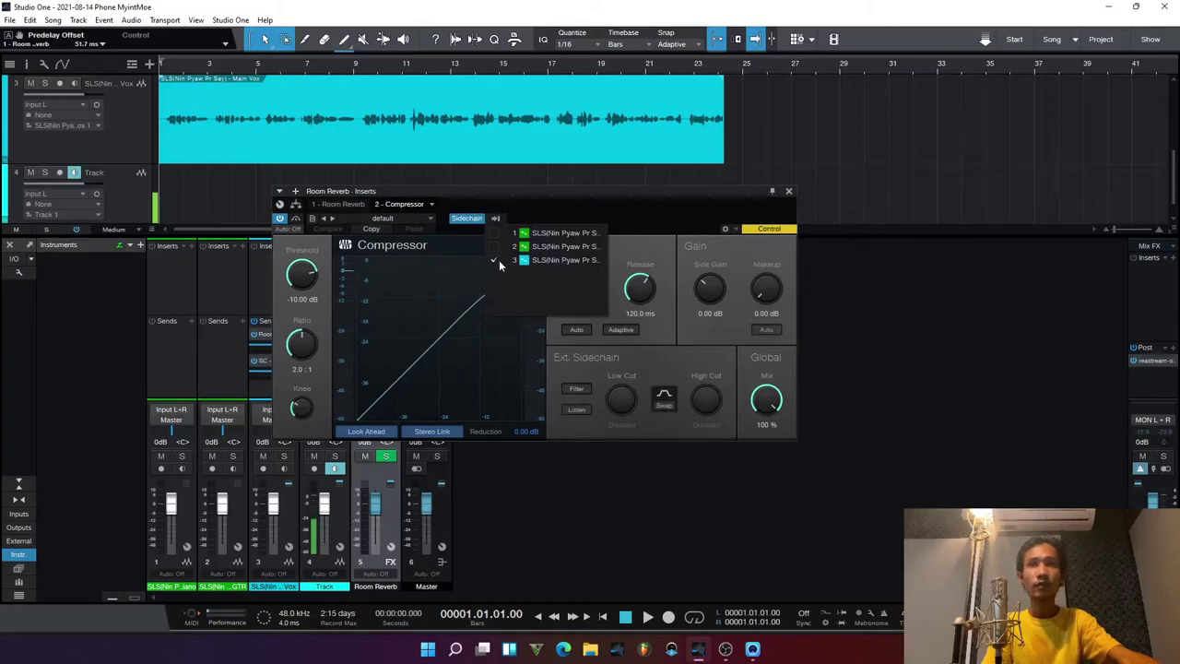
# Move the Compressor window off the mixer channels and review its sidechain source selection
pyautogui.click(547, 209)
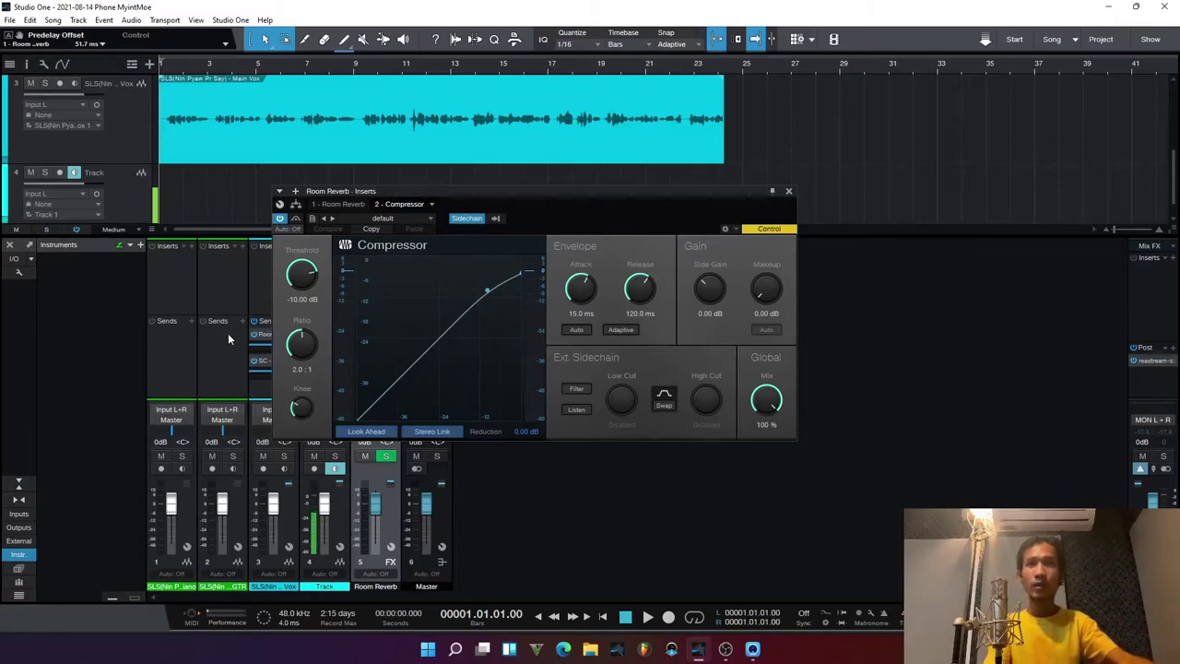
pyautogui.moveTo(702, 192); pyautogui.dragTo(715, 213)
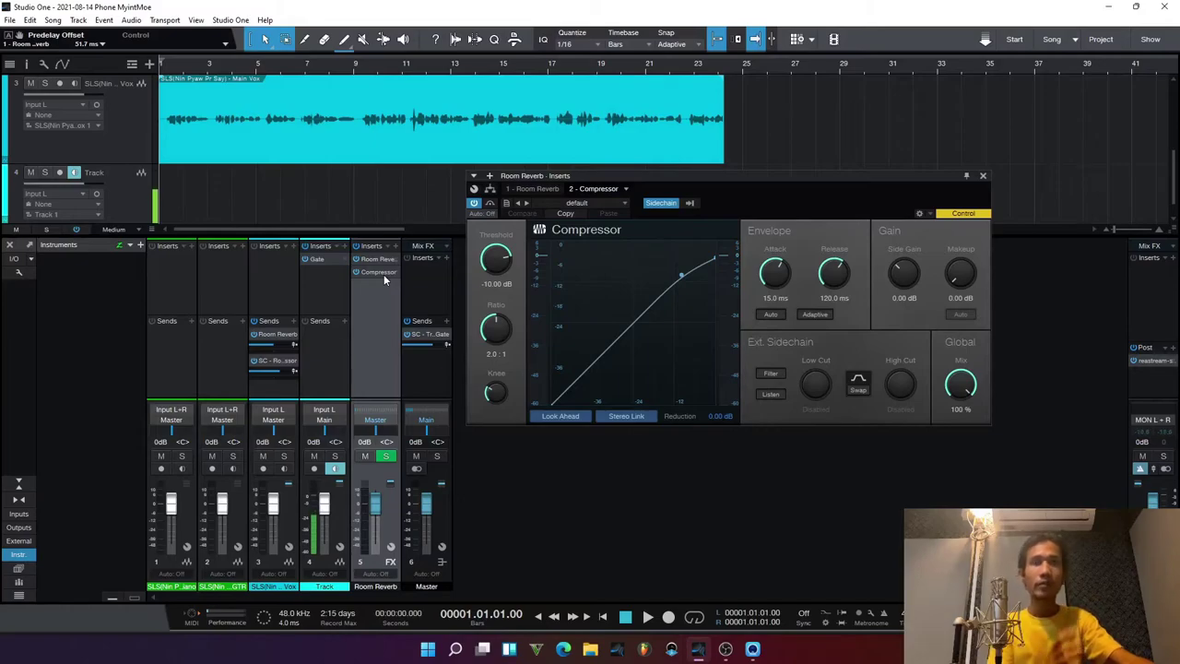
pyautogui.click(692, 204)
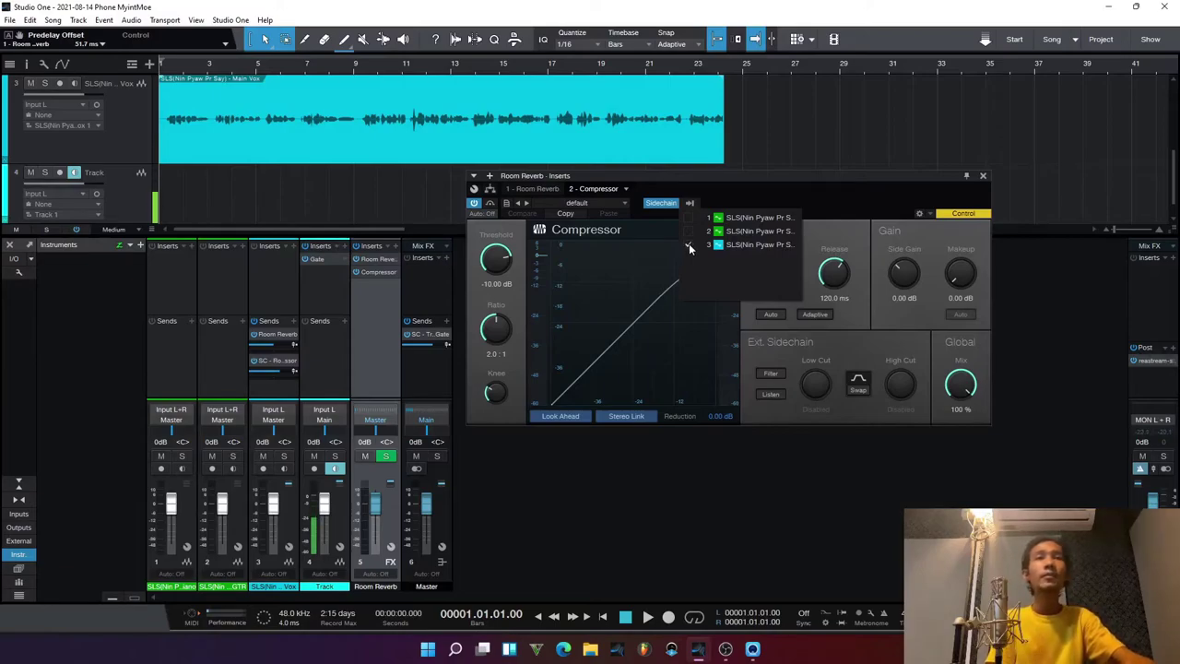
pyautogui.click(737, 202)
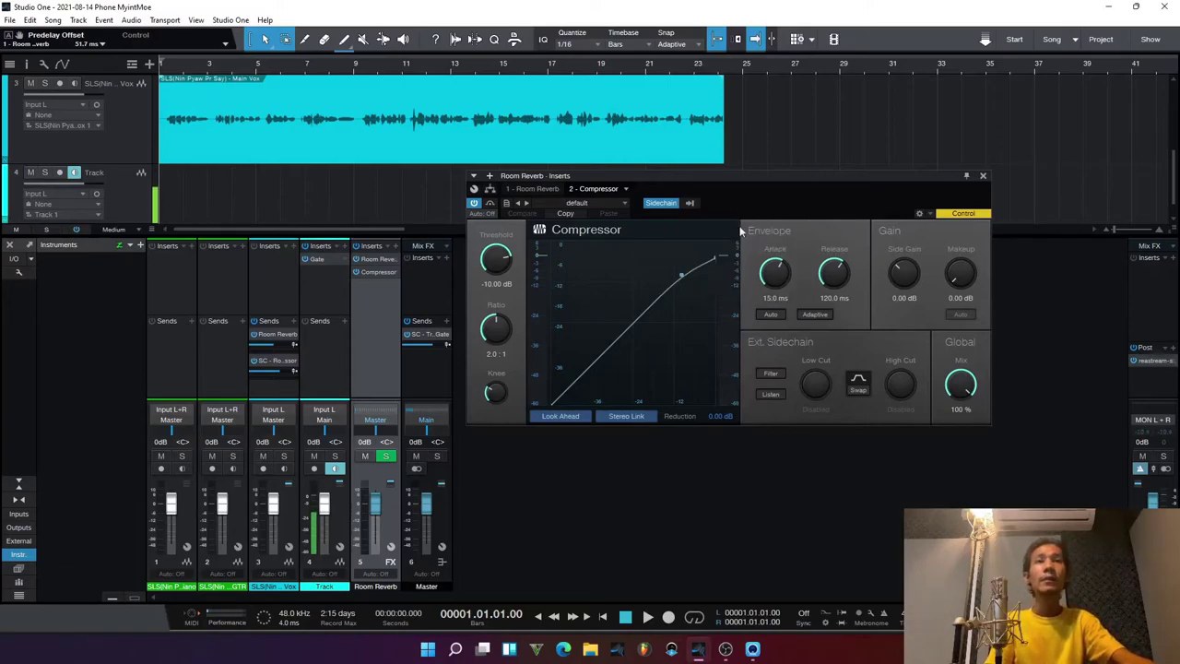
# Set the Compressor to automatic attack and release, a 4.0:1 ratio and a threshold of -26.56 dB
pyautogui.click(771, 315)
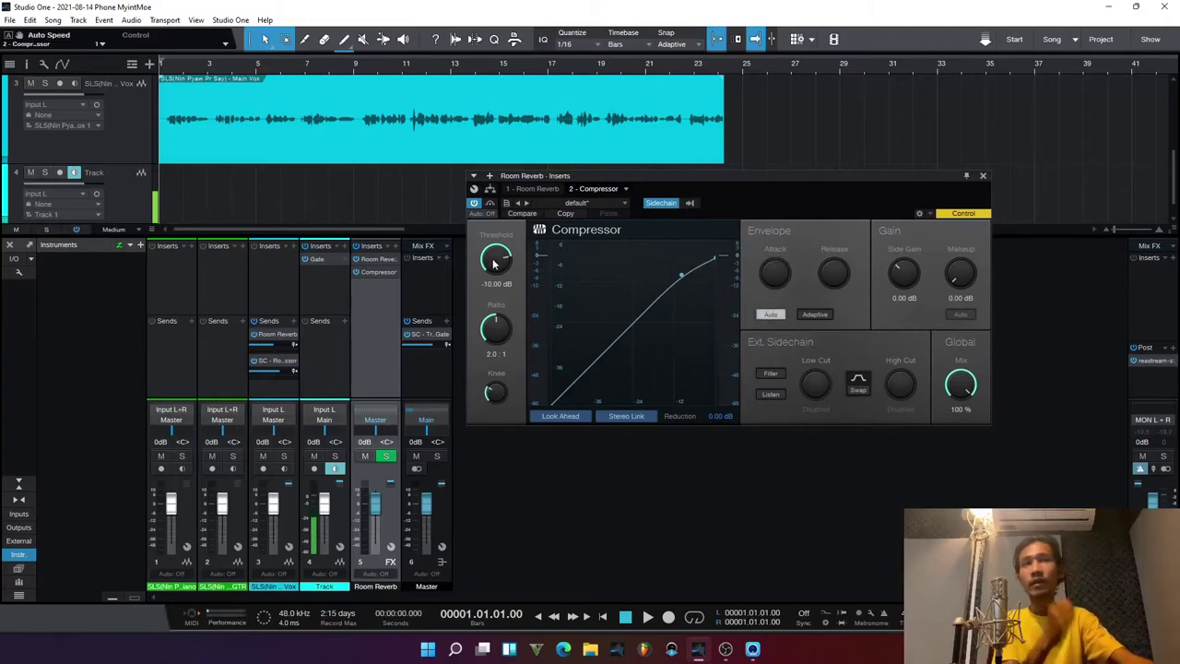
pyautogui.moveTo(494, 259); pyautogui.dragTo(496, 262)
pyautogui.moveTo(490, 339); pyautogui.dragTo(485, 327)
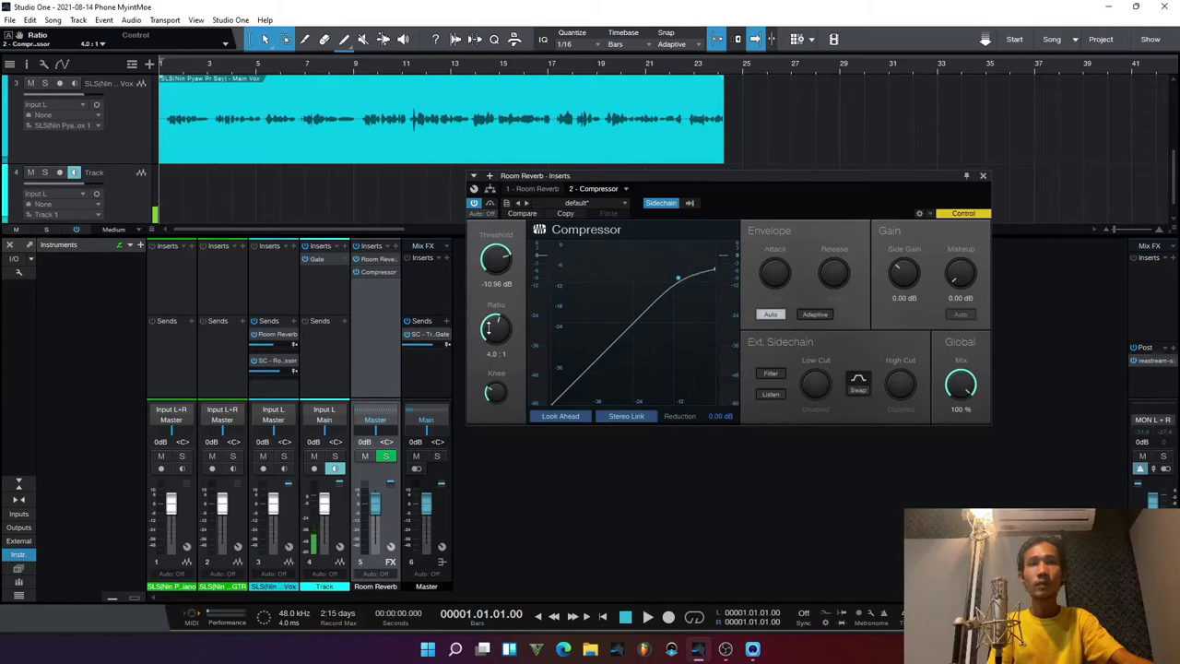
pyautogui.moveTo(498, 254); pyautogui.dragTo(495, 298)
# Play the song, lower the Compressor's threshold to -29.92 dB, and stop playback
pyautogui.press('space')
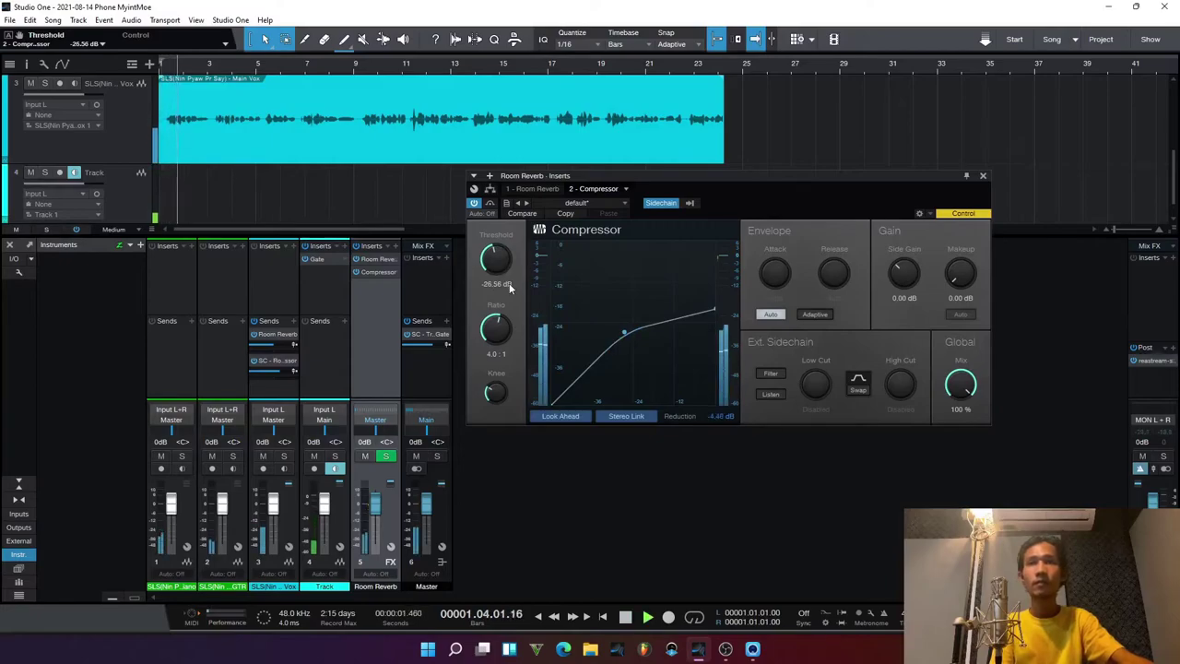
pyautogui.moveTo(497, 264); pyautogui.dragTo(501, 264)
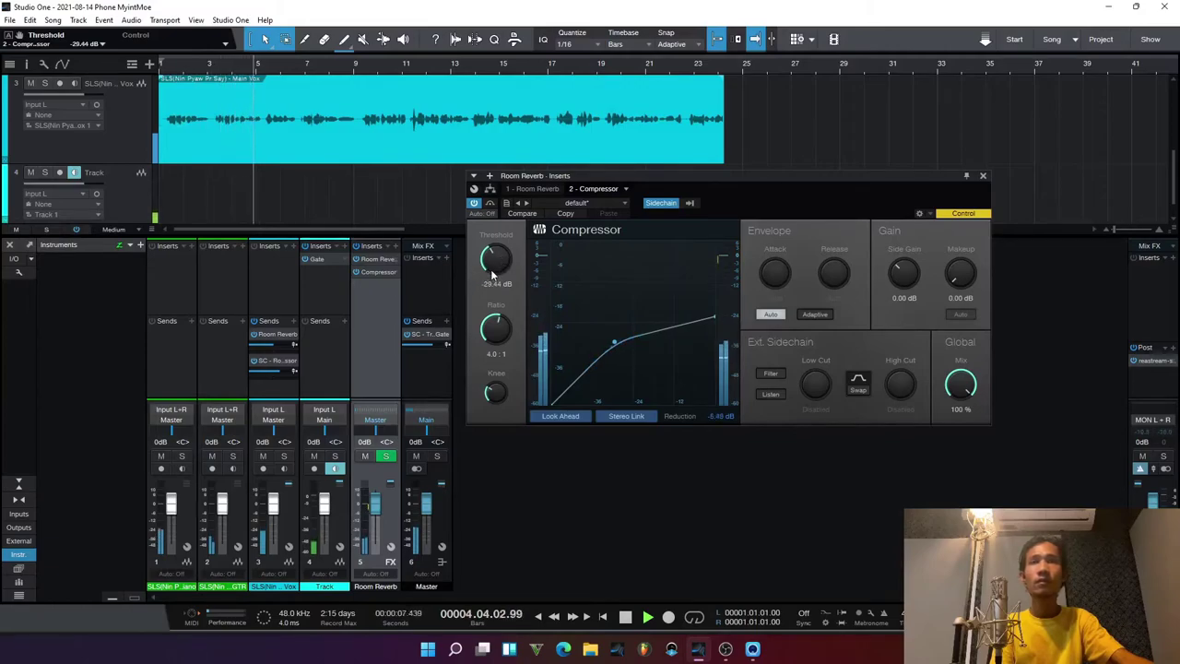
pyautogui.moveTo(494, 269); pyautogui.dragTo(498, 269)
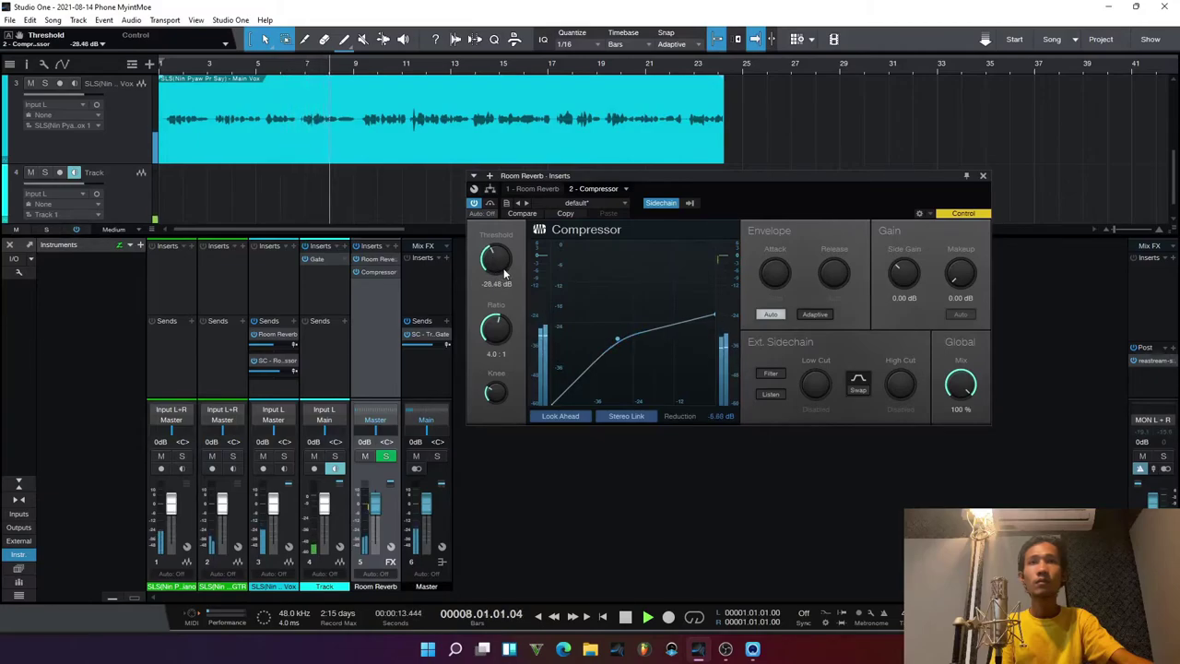
pyautogui.moveTo(503, 273); pyautogui.dragTo(500, 271)
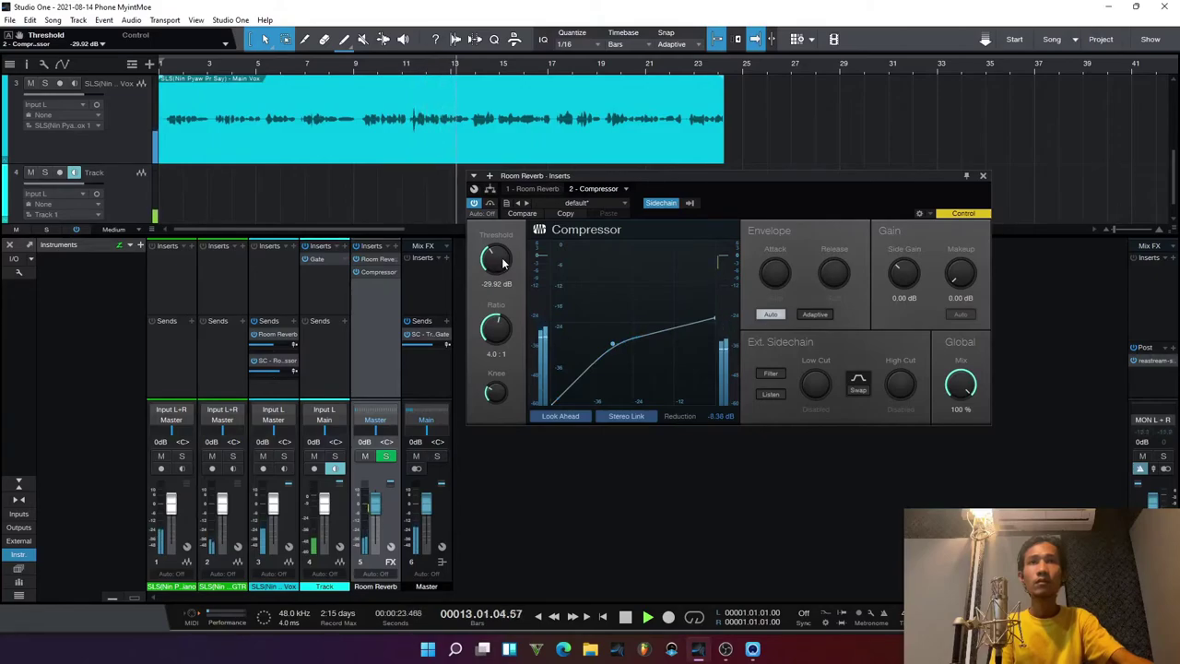
pyautogui.press('space')
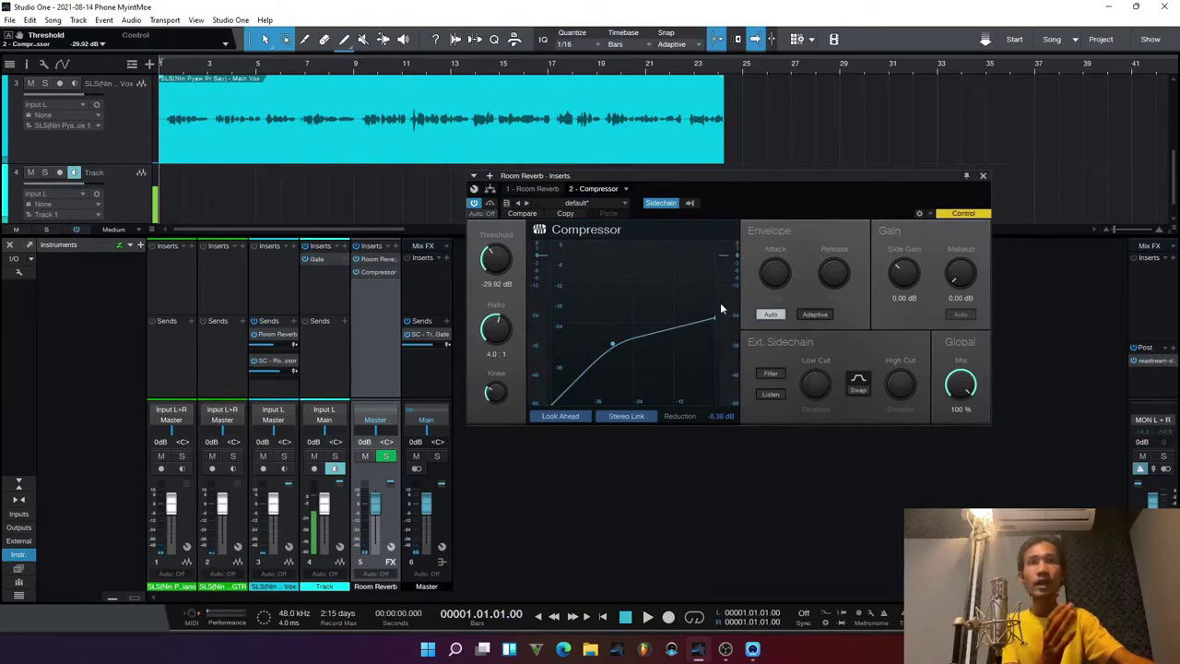
# Reset the Compressor's reduction reading and play the song to watch the gain reduction on the reverb
pyautogui.click(717, 416)
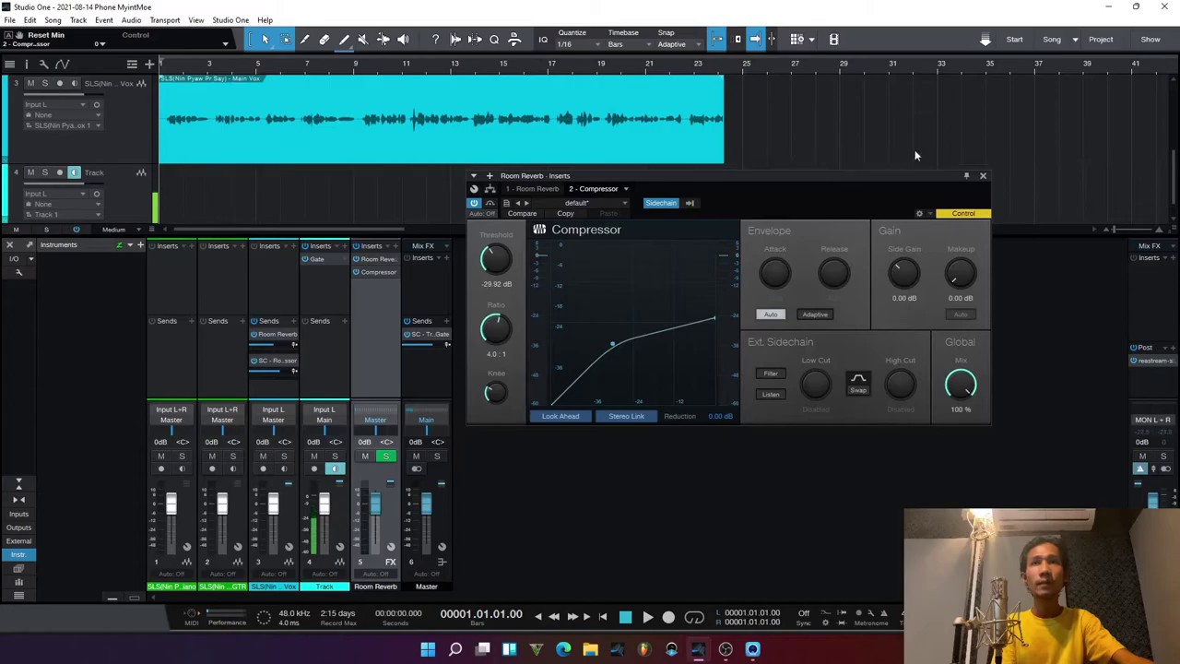
pyautogui.moveTo(725, 286)
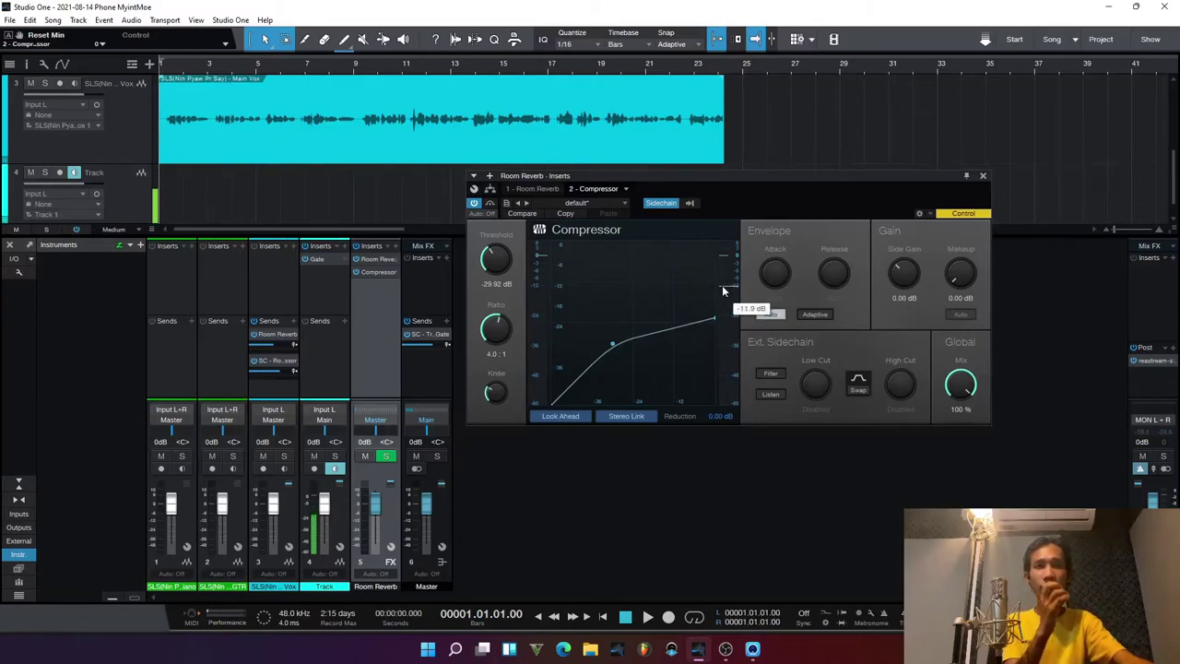
pyautogui.press('space')
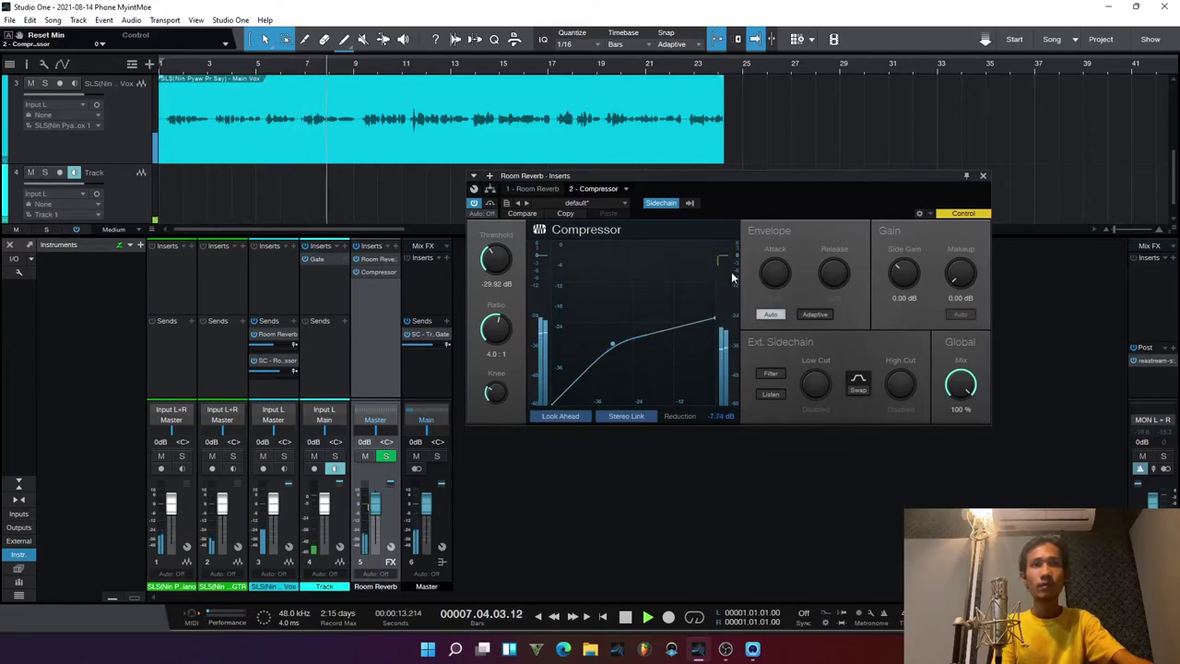
pyautogui.press('space')
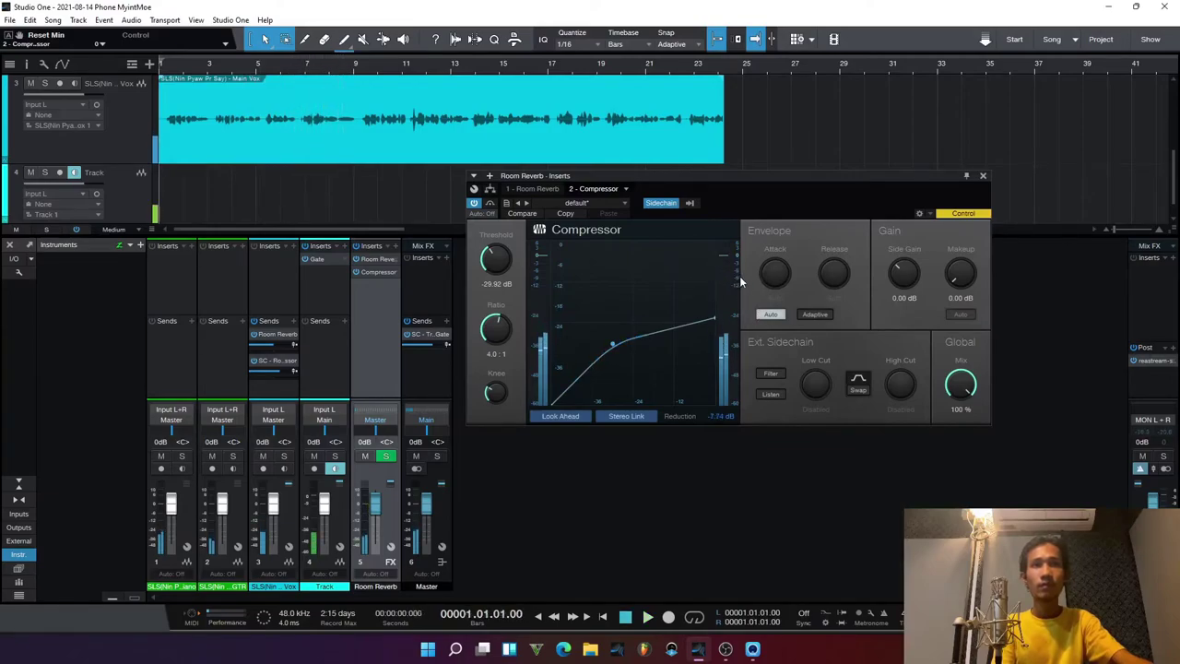
# Turn off the Compressor's automatic envelope and set the attack to 1.89 ms and the release to 29.4 ms
pyautogui.click(772, 316)
pyautogui.moveTo(767, 288); pyautogui.dragTo(772, 313)
pyautogui.moveTo(829, 276); pyautogui.dragTo(827, 307)
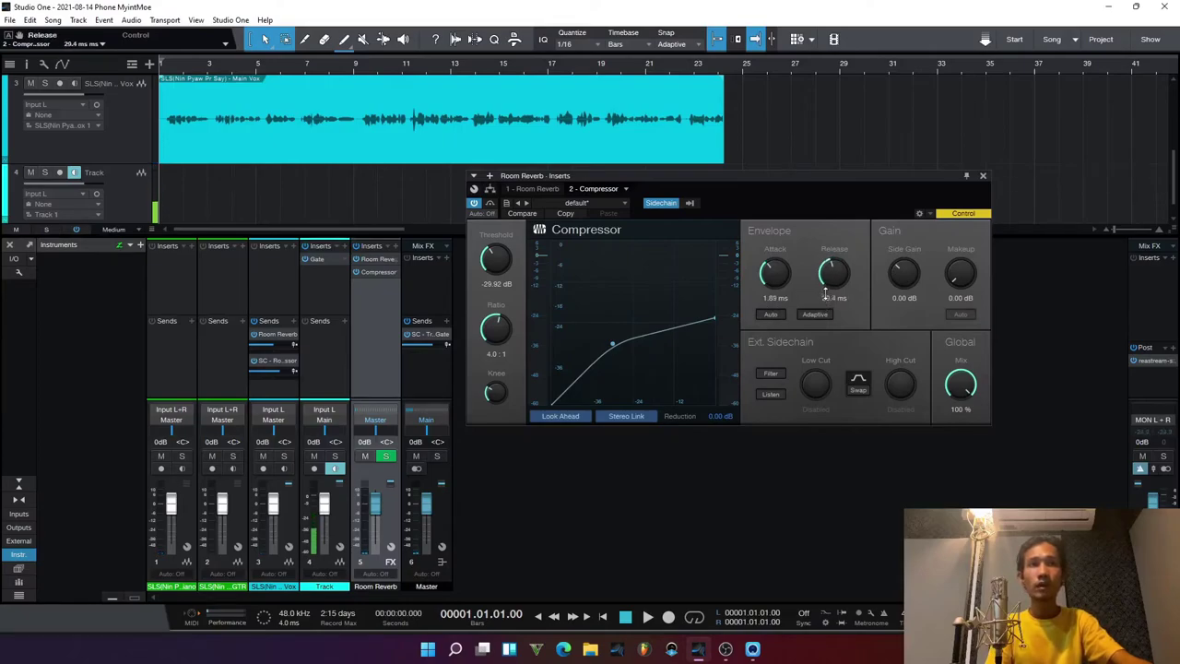
# During playback, set the Compressor's attack to 0.64 ms, threshold to -36.40 dB and release to 54.0 ms
pyautogui.press('space')
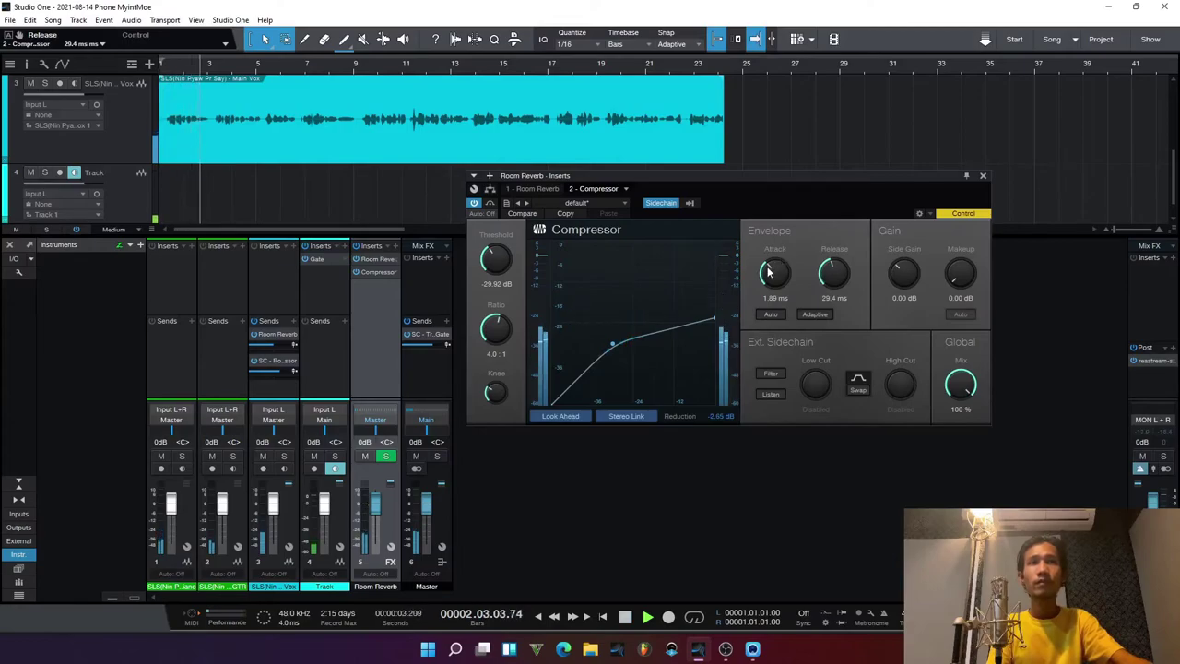
pyautogui.moveTo(770, 270); pyautogui.dragTo(766, 277)
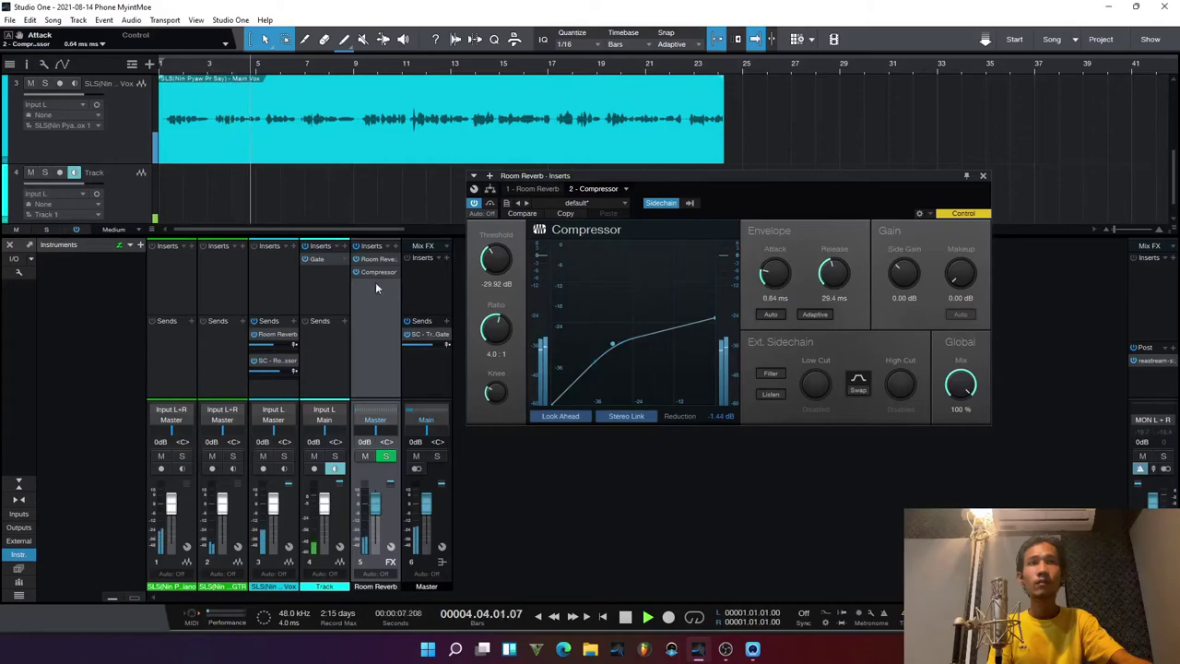
pyautogui.moveTo(484, 262); pyautogui.dragTo(484, 279)
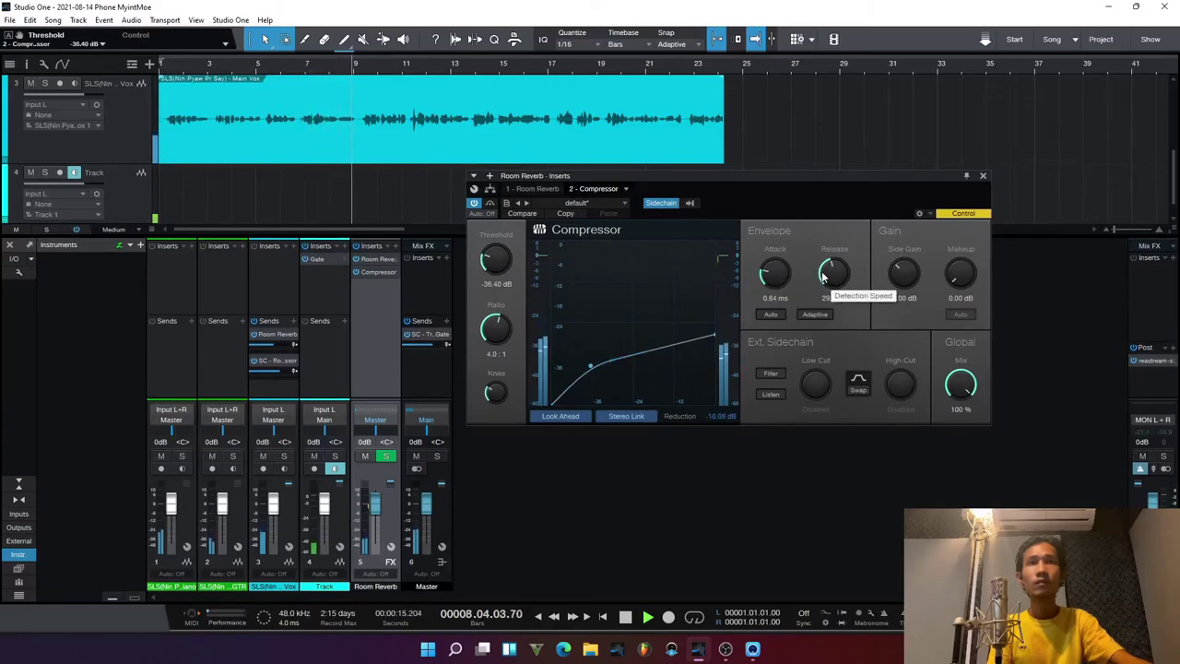
pyautogui.moveTo(825, 276); pyautogui.dragTo(824, 267)
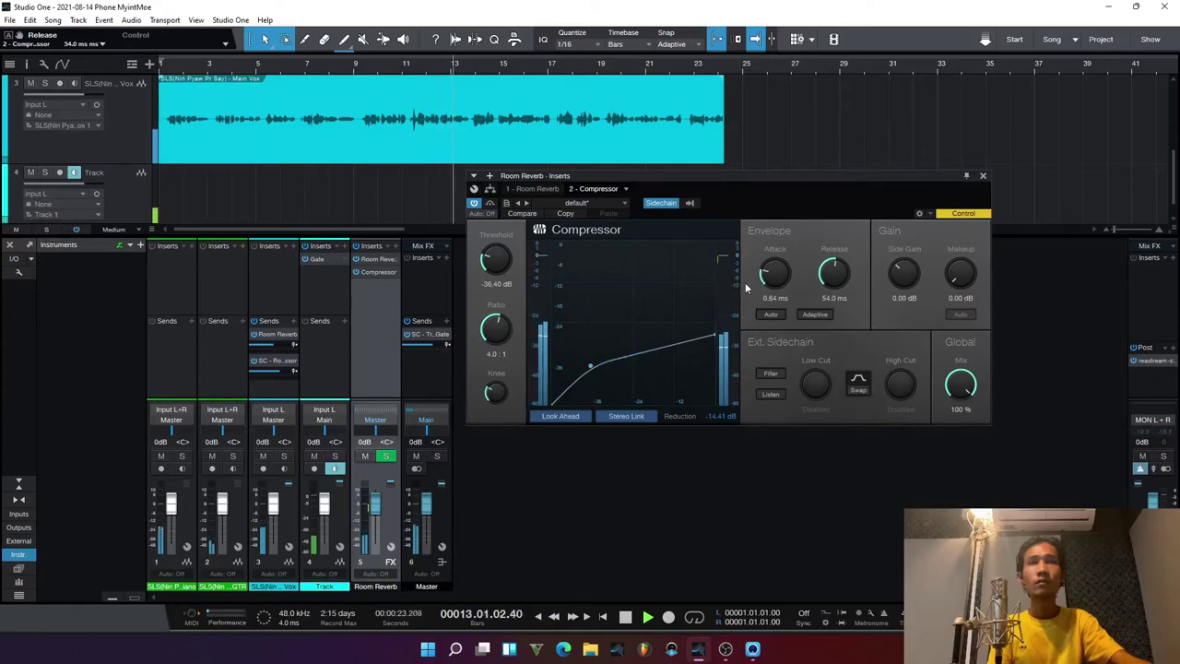
pyautogui.press('space')
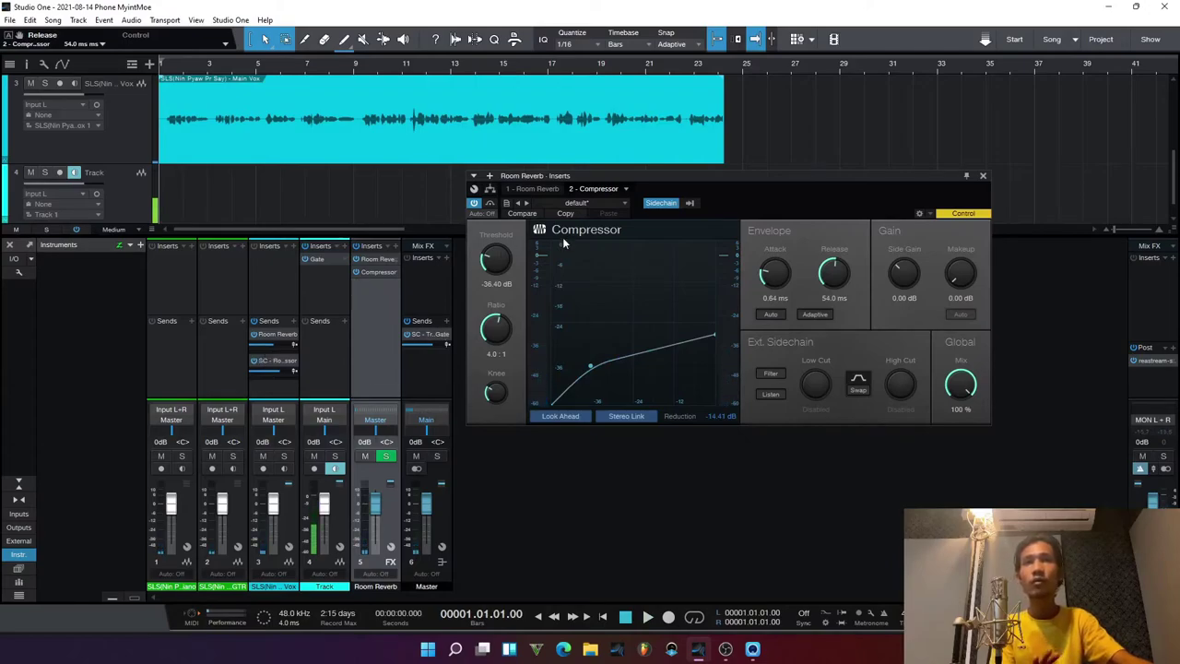
# Bypass the Compressor and audition the song with the unducked reverb
pyautogui.click(491, 207)
pyautogui.press('space')
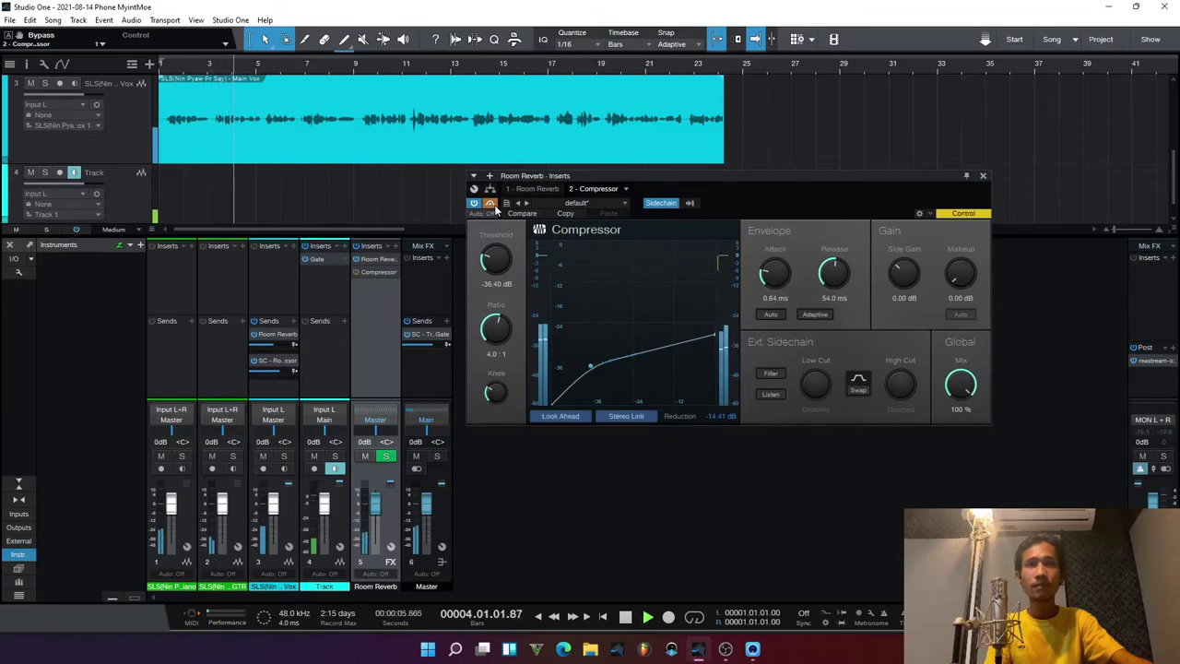
pyautogui.press('space')
# Audition the song with the Compressor active again and set its threshold to -35.44 dB
pyautogui.press('space')
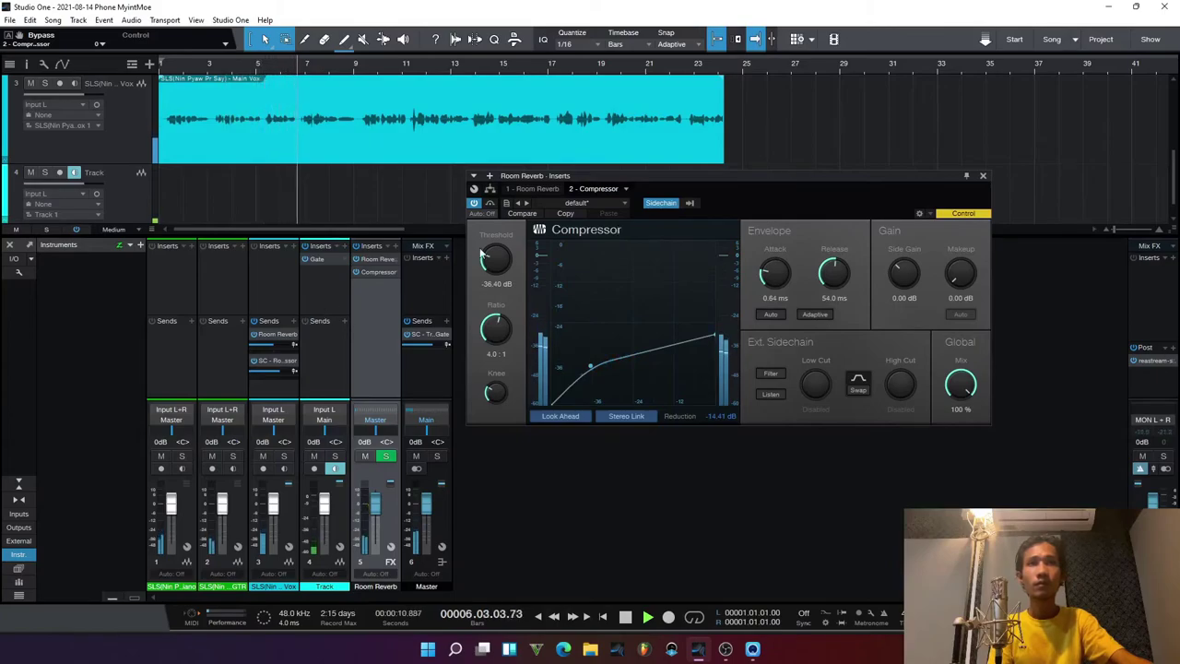
pyautogui.scroll(1, 484, 258)
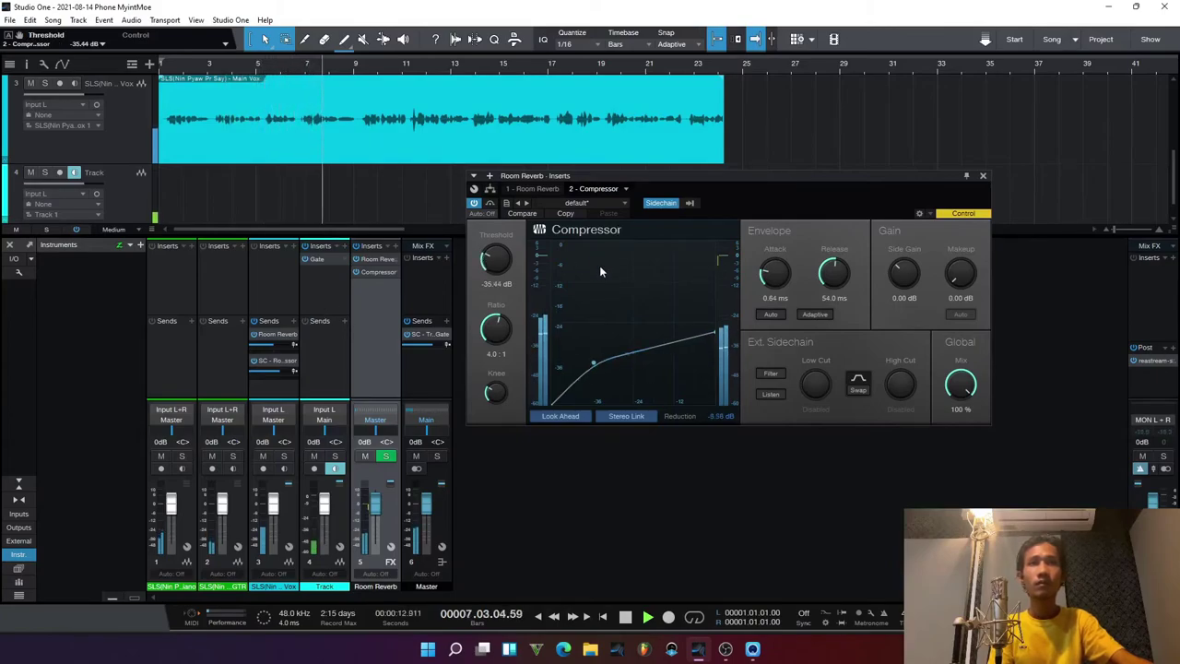
pyautogui.press('space')
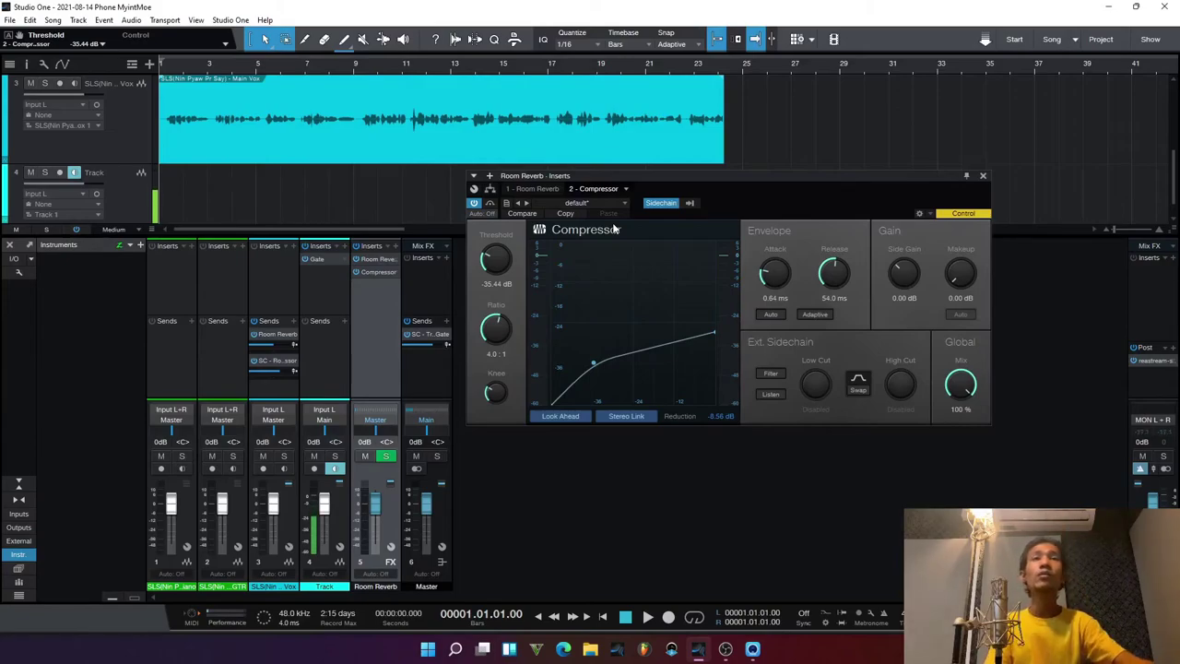
# Close the Compressor window and insert an Analog Delay between the Room Reverb and Compressor on the Room Reverb channel
pyautogui.click(983, 177)
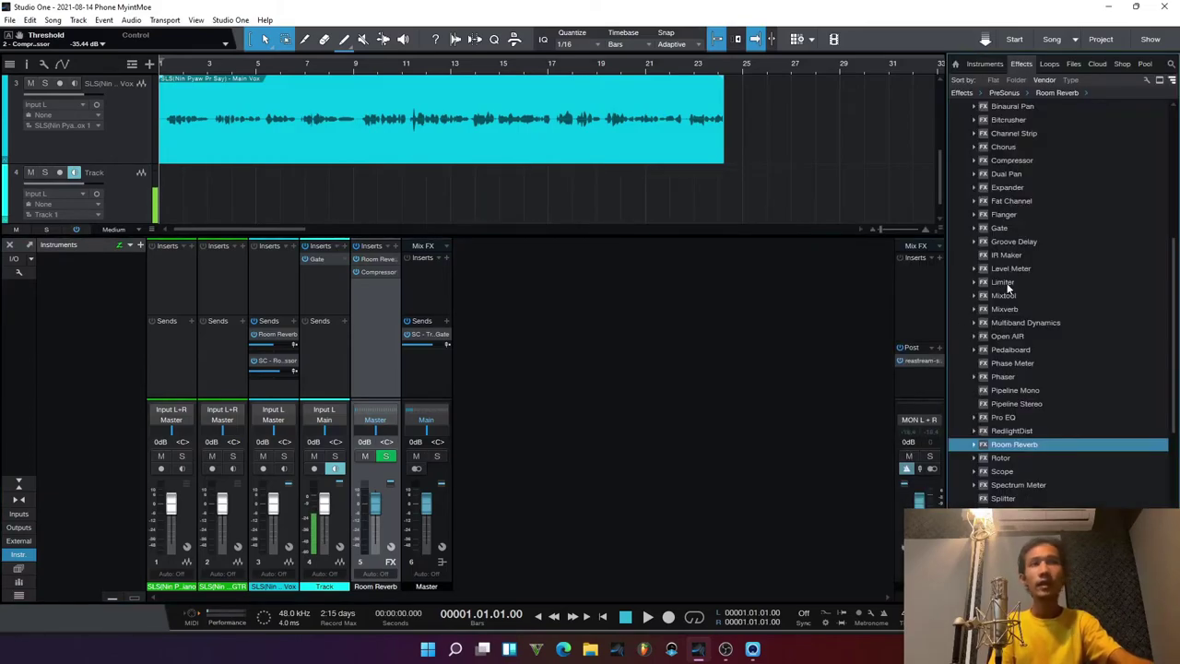
pyautogui.scroll(4, 1008, 289)
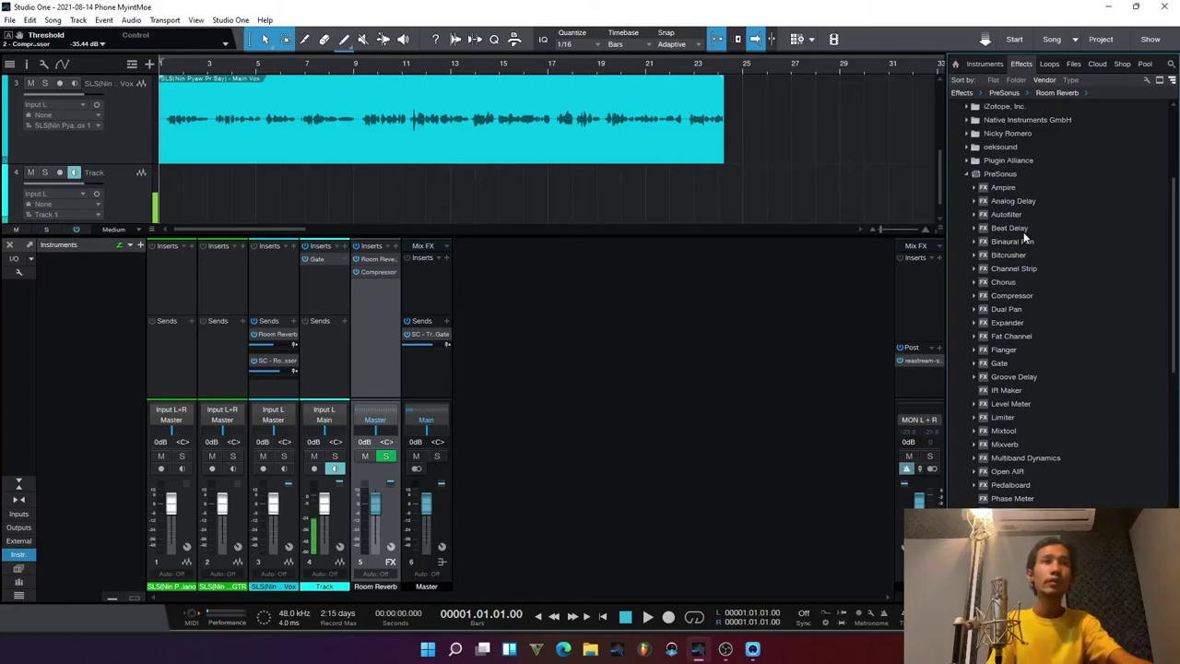
pyautogui.moveTo(1015, 230); pyautogui.dragTo(379, 272)
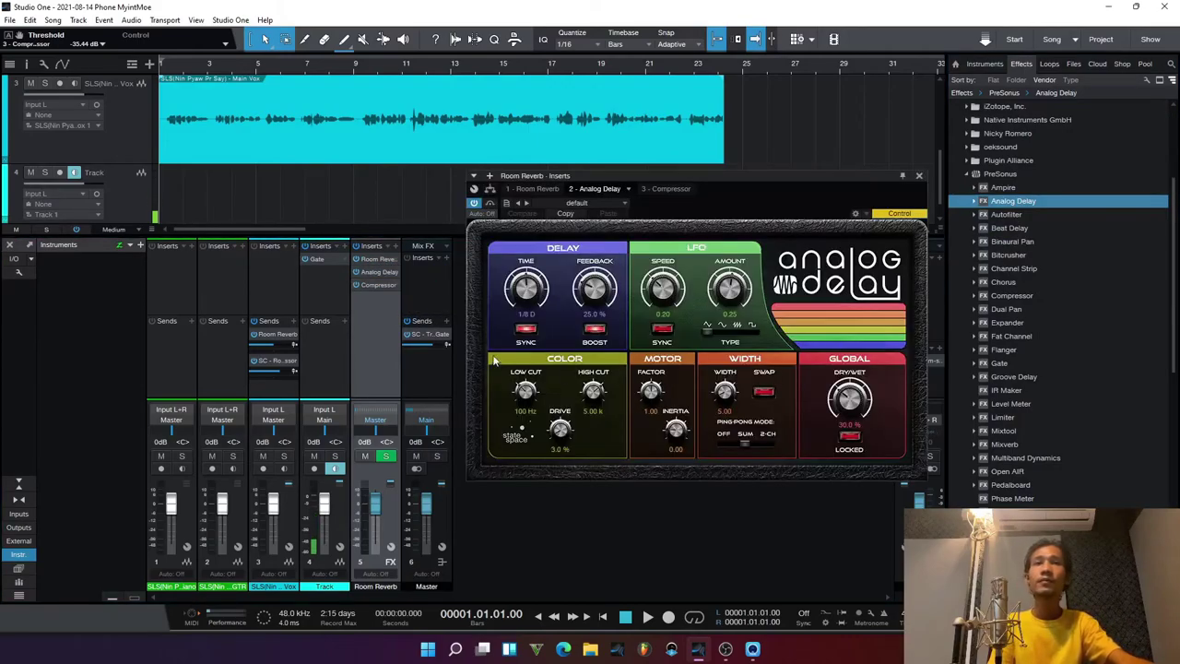
# Set the Analog Delay to low cut 535 Hz, high cut 9.02 kHz, drive 22.0 %, 2-CH ping-pong mode and feedback 14.5 %
pyautogui.moveTo(527, 392); pyautogui.dragTo(523, 373)
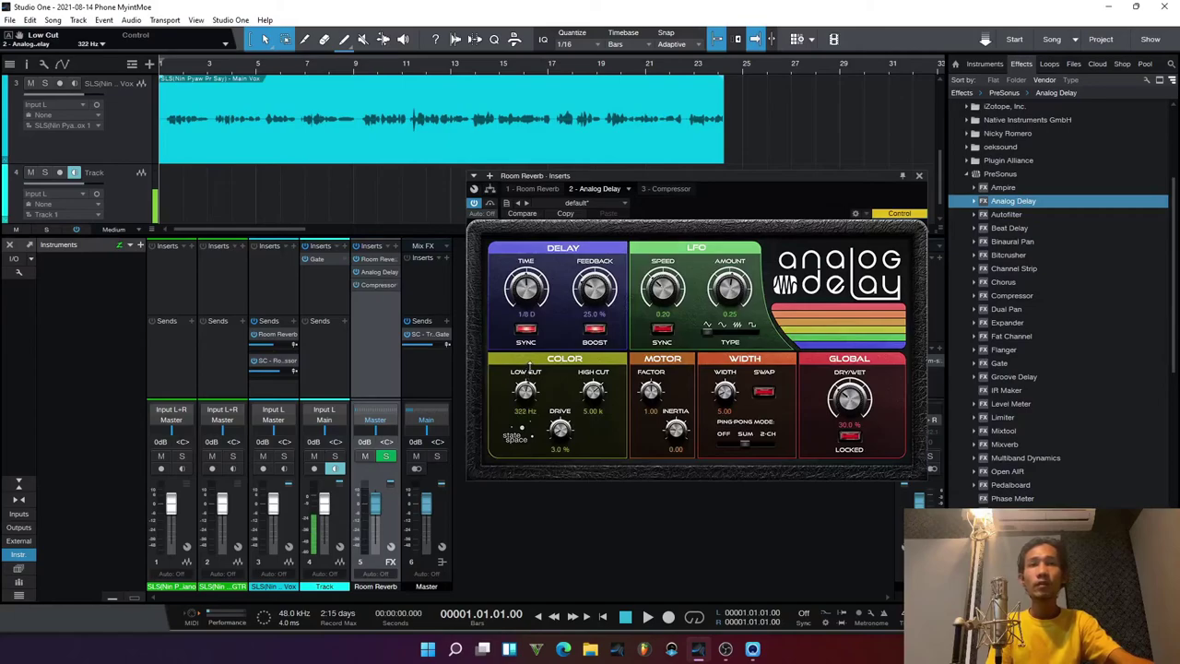
pyautogui.moveTo(564, 445); pyautogui.dragTo(560, 412)
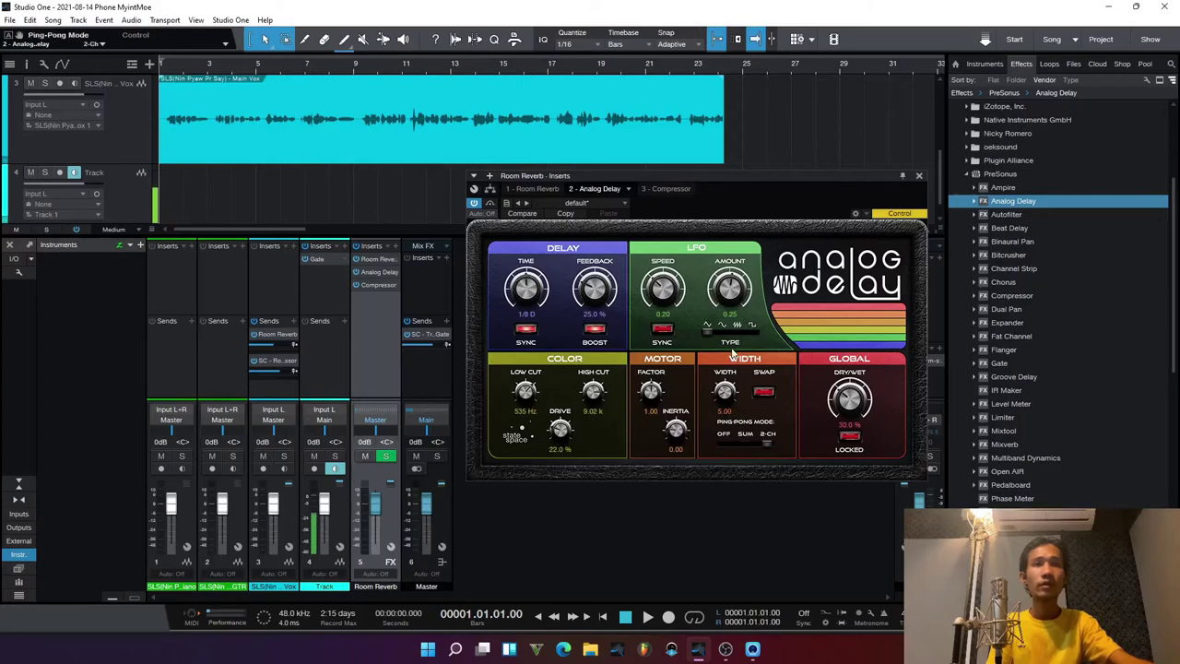
pyautogui.moveTo(591, 278); pyautogui.dragTo(590, 287)
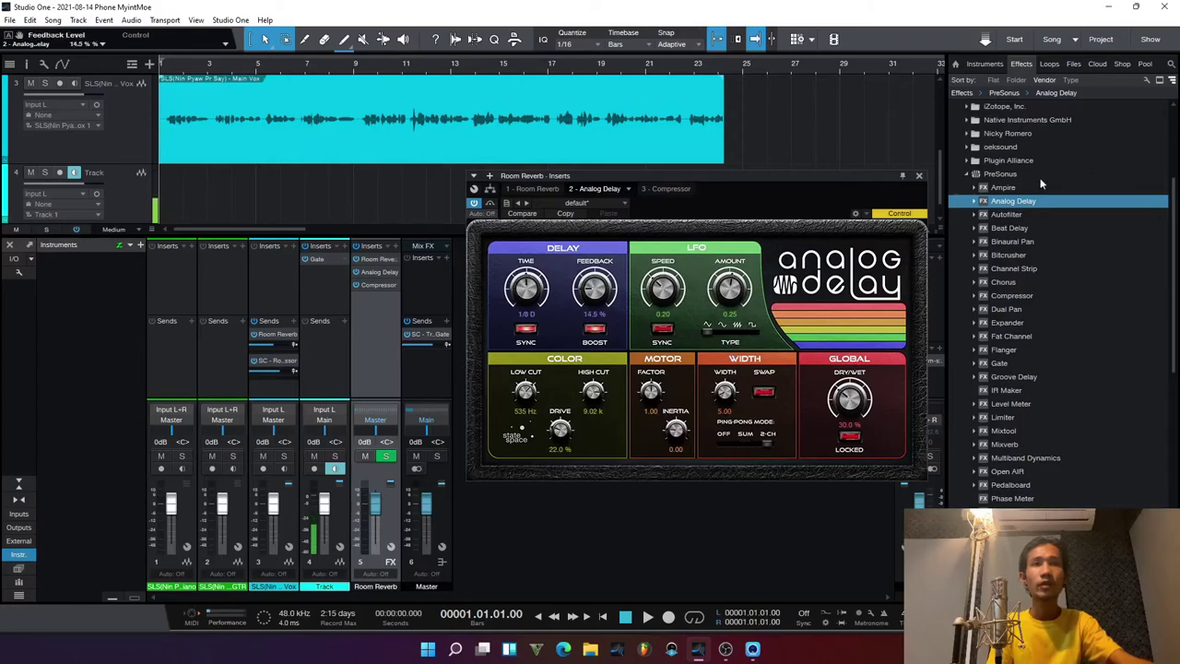
# Audition the Analog Delay and set its dry/wet mix to 50.5 %, drive to 27.5 % and delay time to 1/32
pyautogui.press('space')
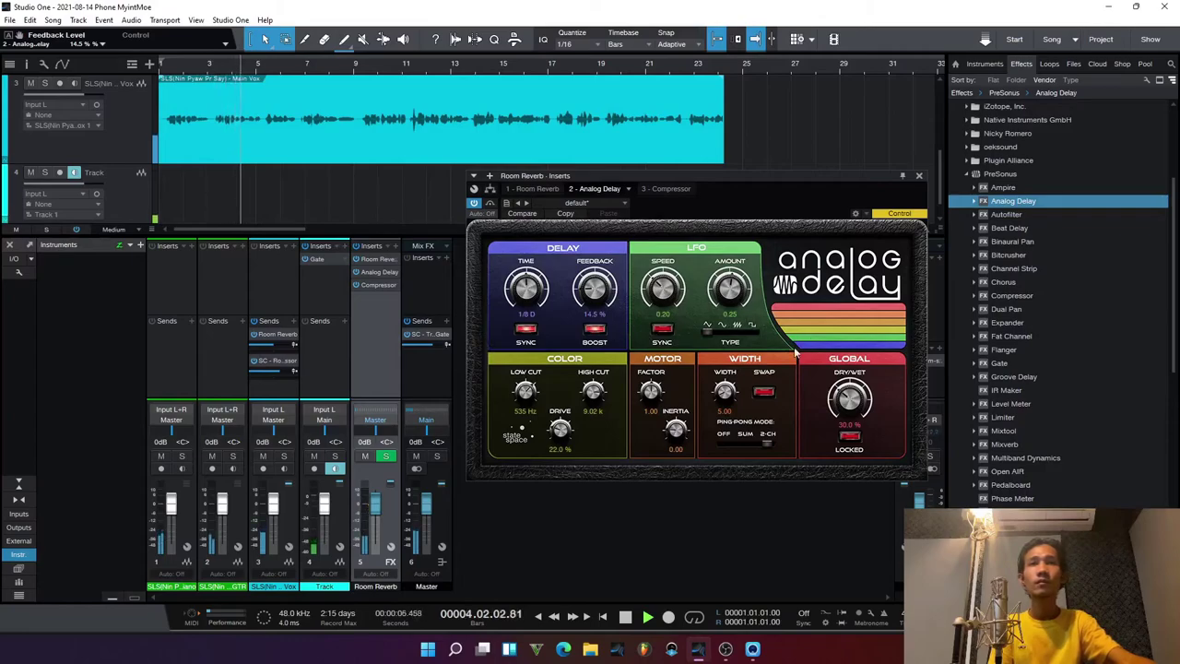
pyautogui.moveTo(849, 398); pyautogui.dragTo(849, 371)
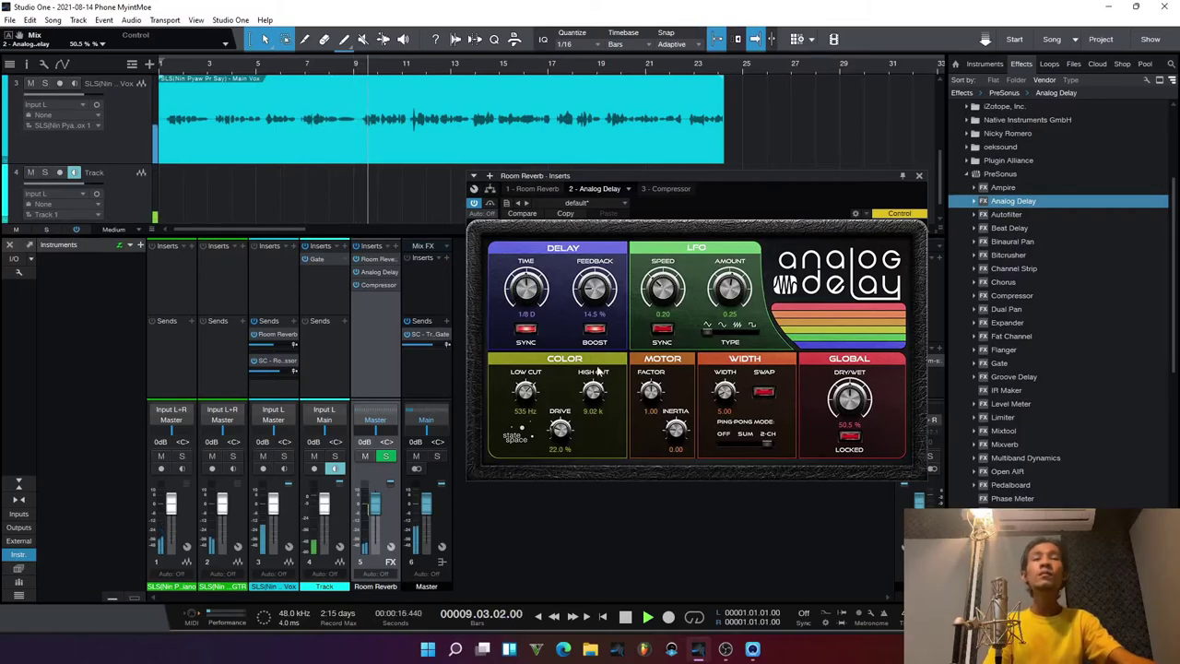
pyautogui.moveTo(561, 427); pyautogui.dragTo(560, 408)
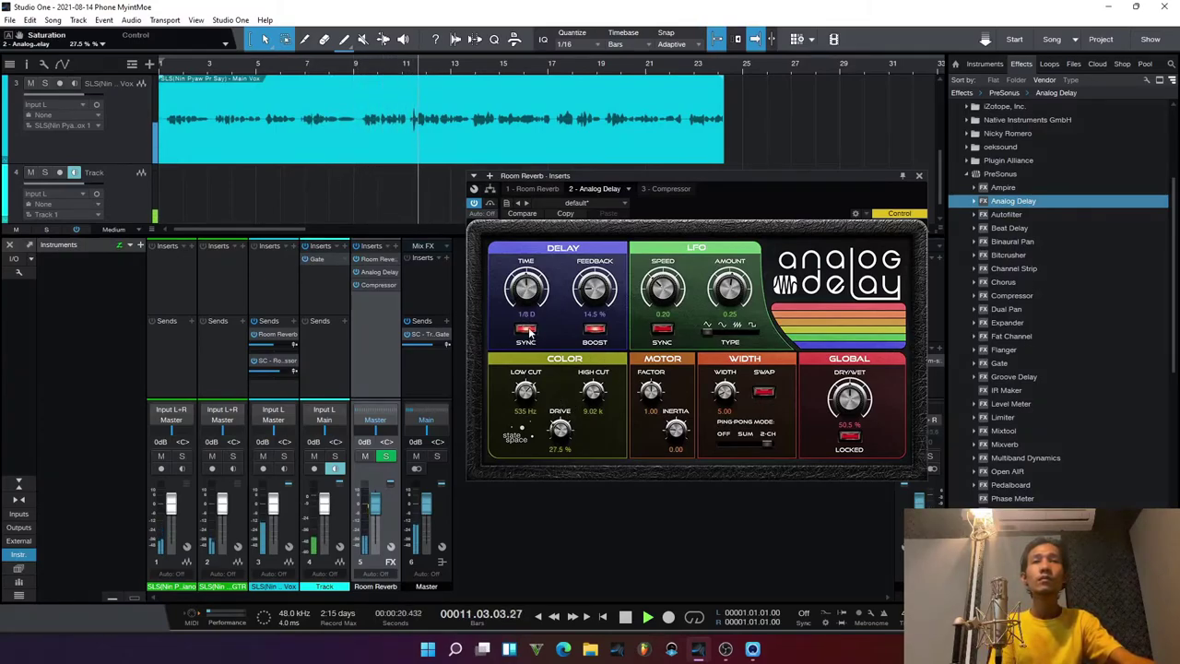
pyautogui.press('space')
pyautogui.scroll(-5, 531, 297)
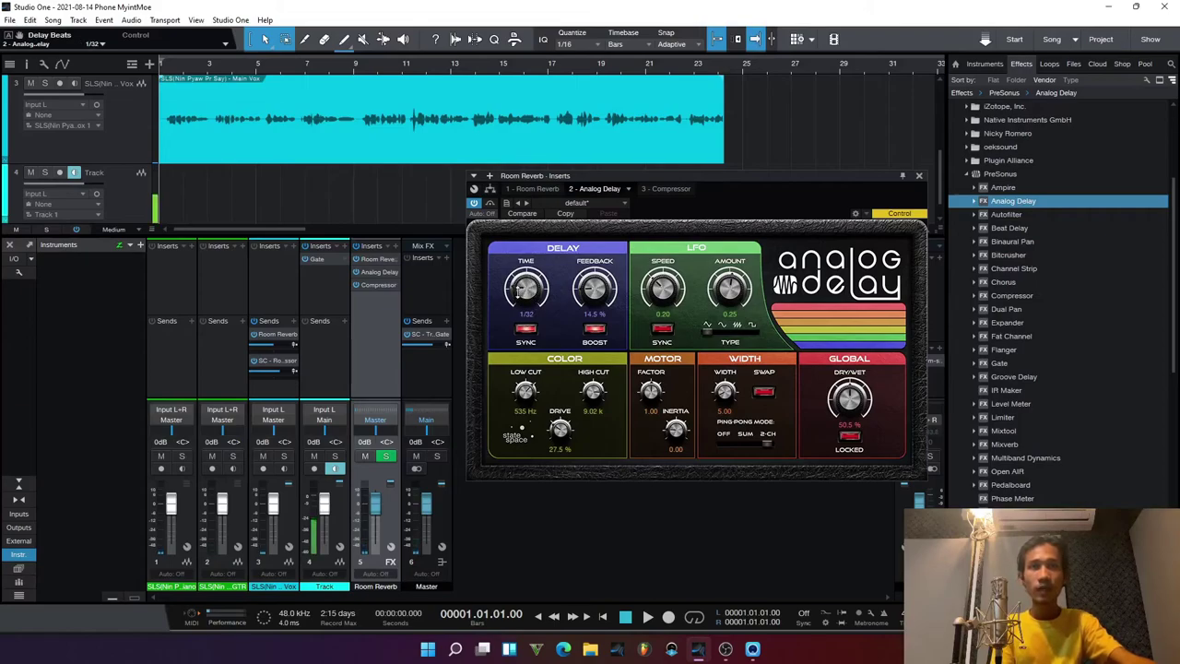
# Set the Analog Delay time to 1/16 and feedback to 22.0 % while auditioning the song, bypassing the Room Reverb channel's Compressor for comparison
pyautogui.press('space')
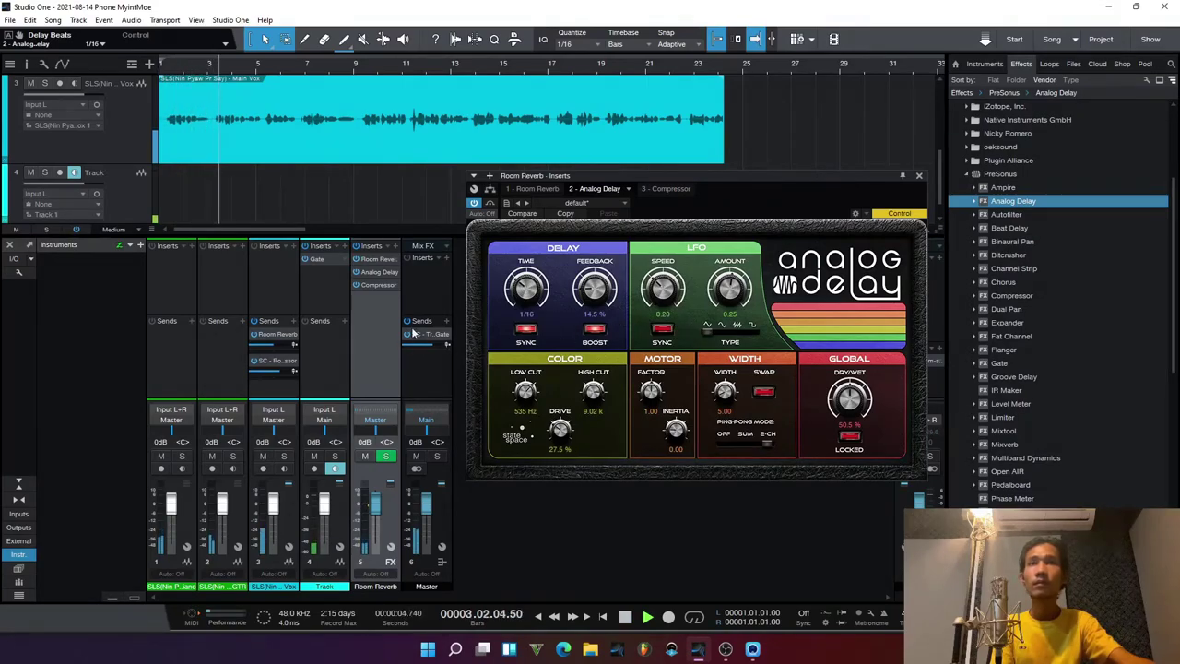
pyautogui.press('space')
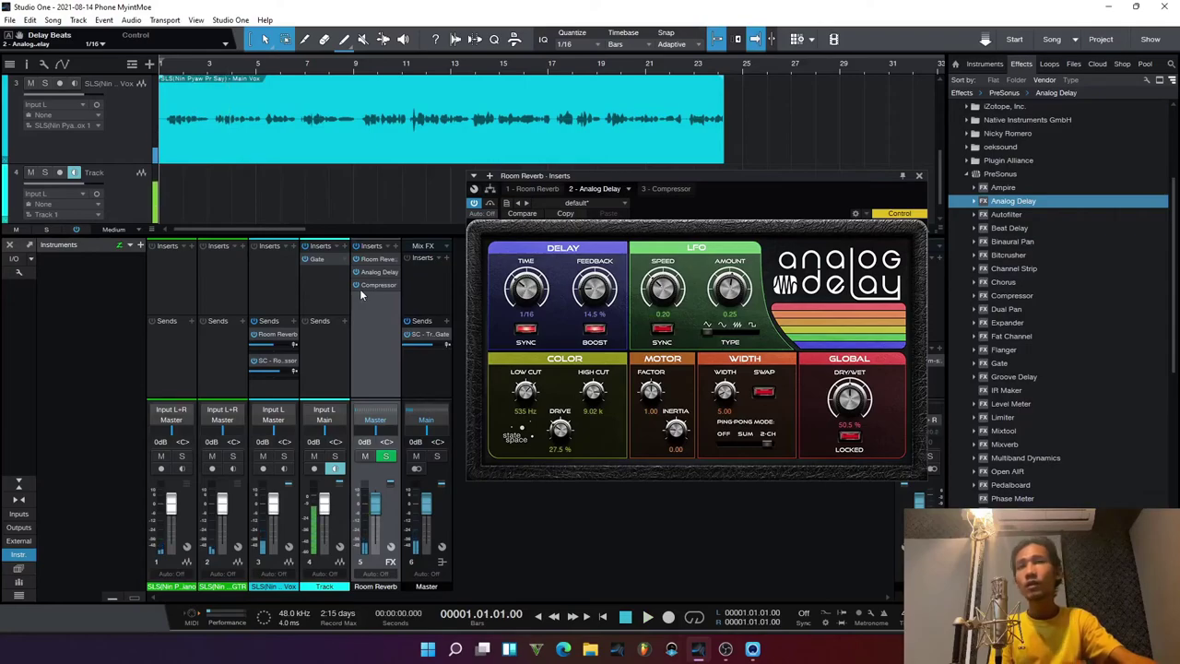
pyautogui.press('space')
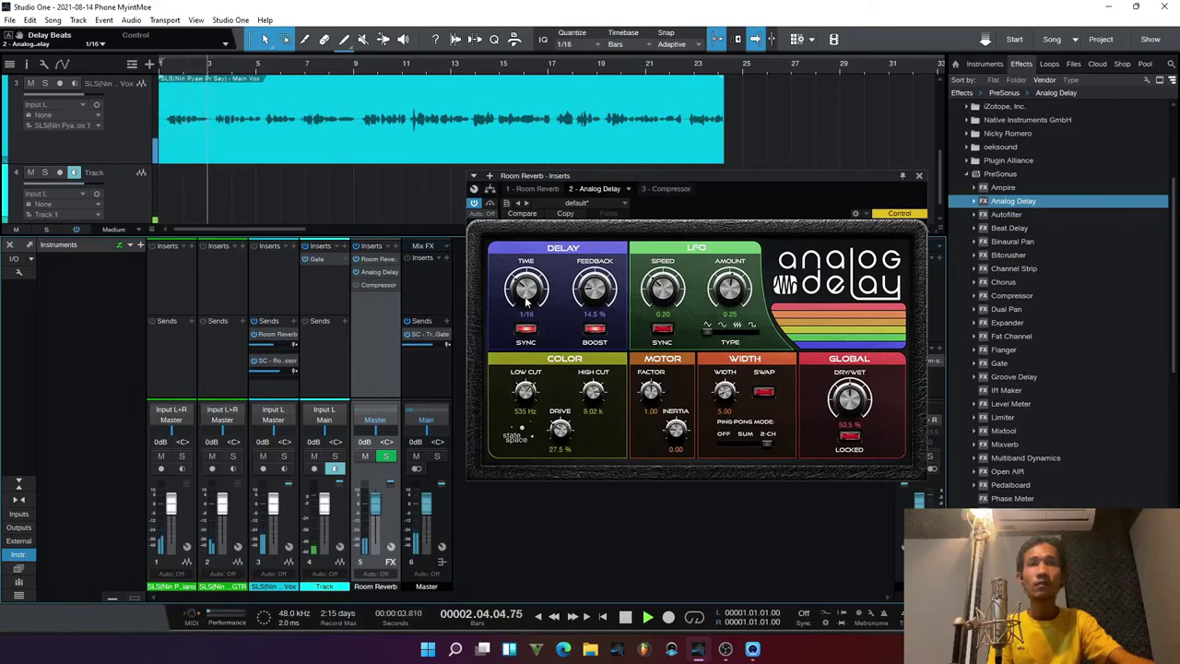
pyautogui.moveTo(595, 290); pyautogui.dragTo(595, 285)
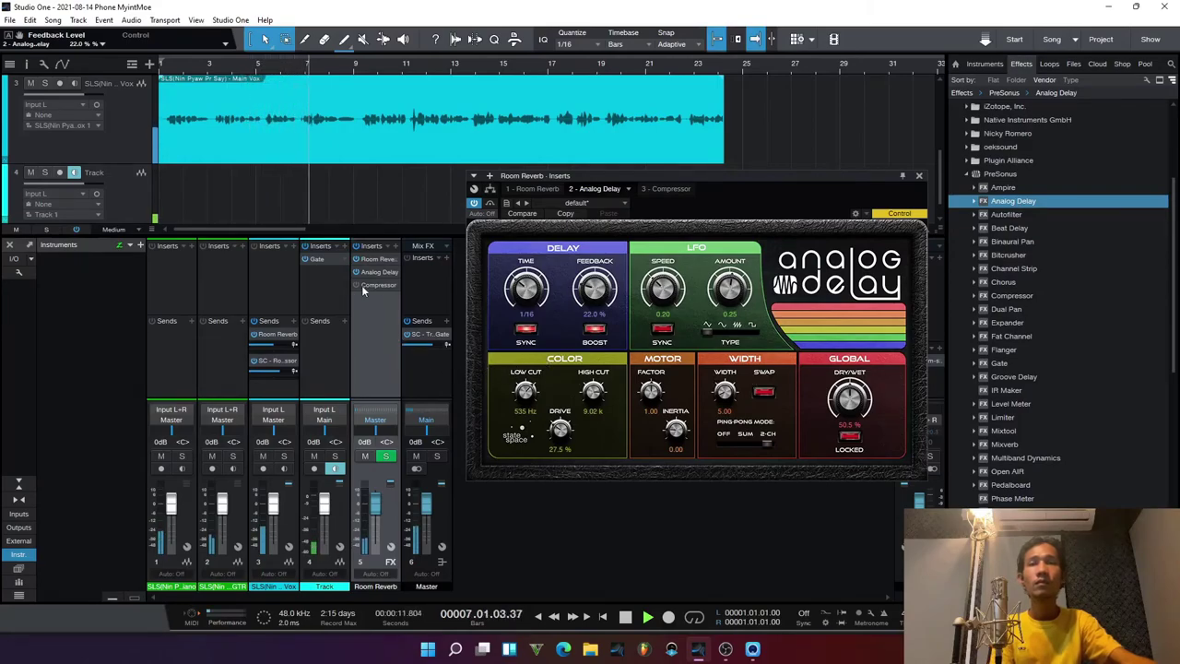
pyautogui.press('space')
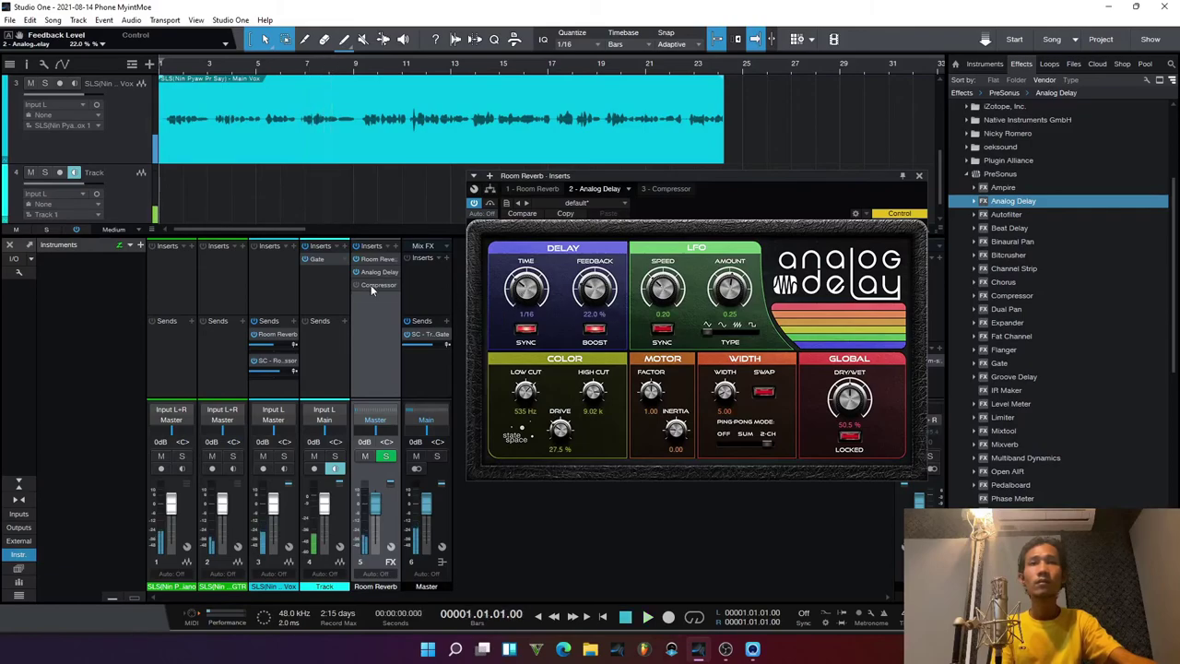
# Reactivate the Compressor on the Room Reverb channel, audition the song with it, and move the Analog Delay window aside
pyautogui.click(356, 286)
pyautogui.press('space')
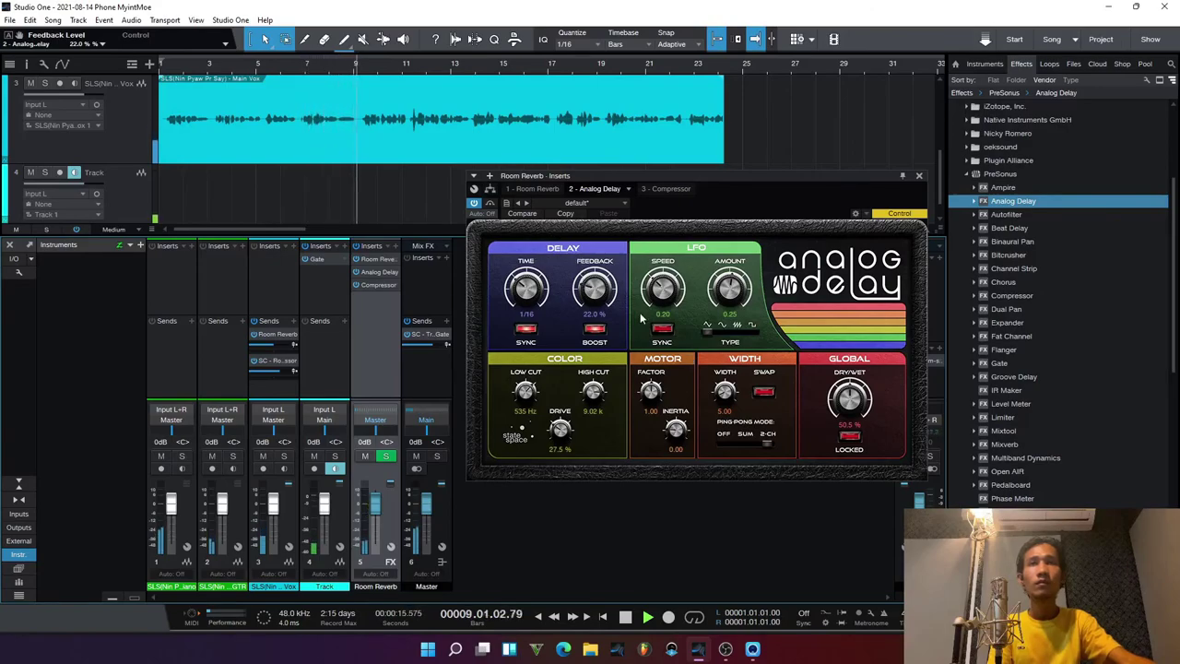
pyautogui.press('space')
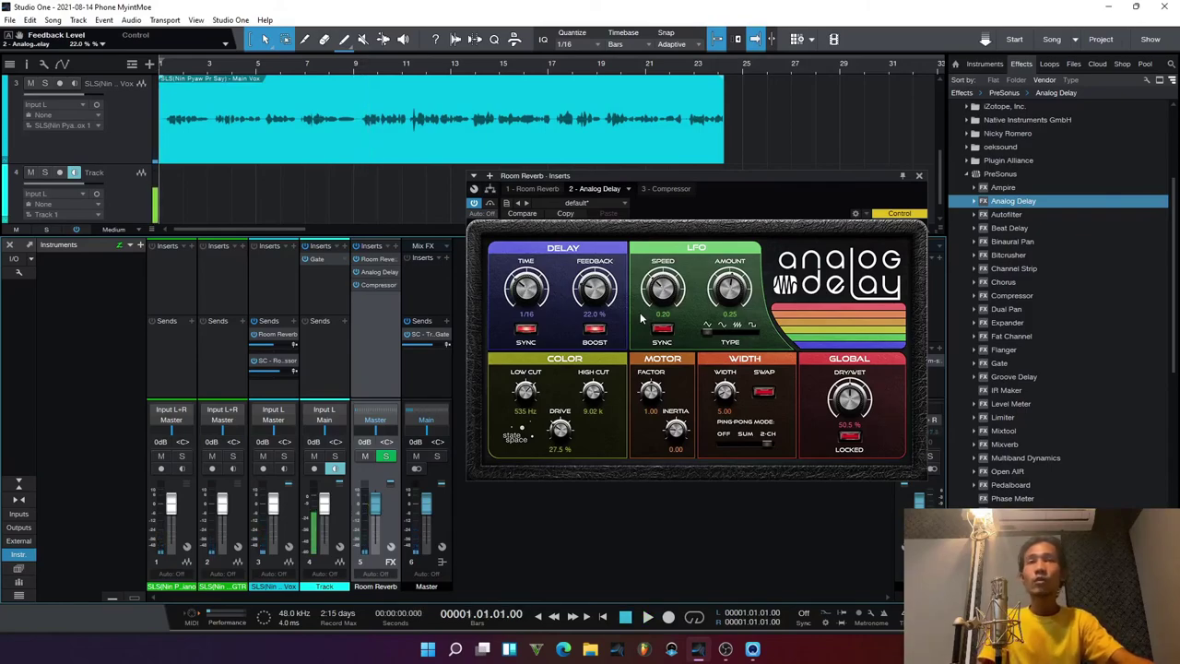
pyautogui.moveTo(780, 184); pyautogui.dragTo(665, 189)
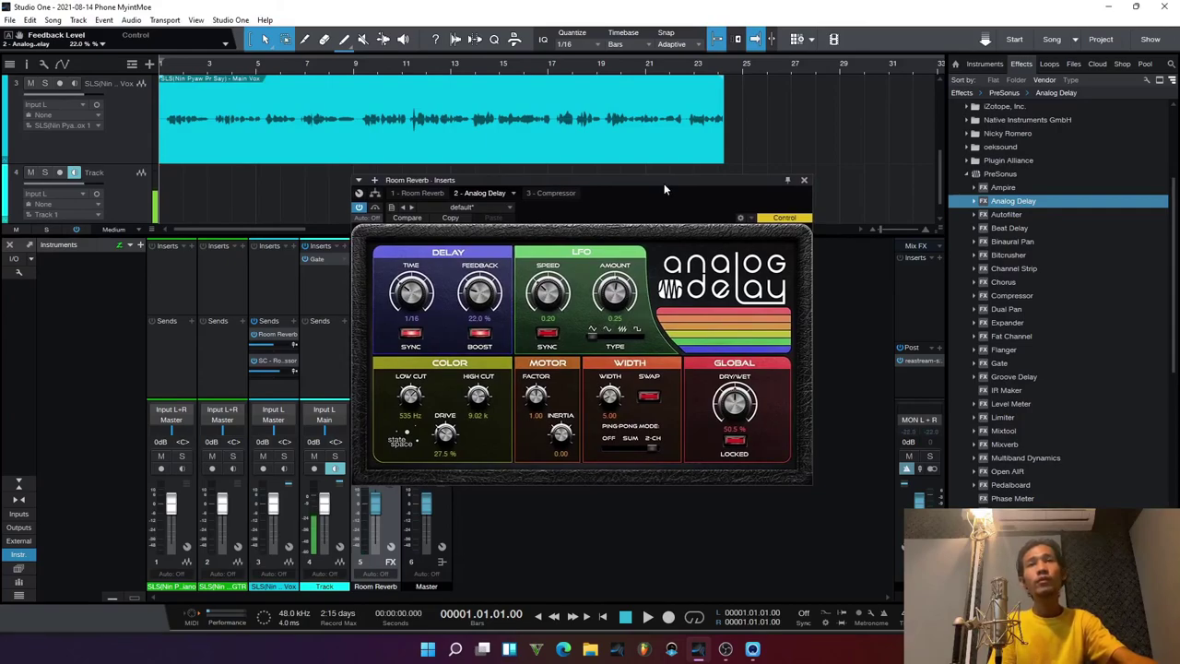